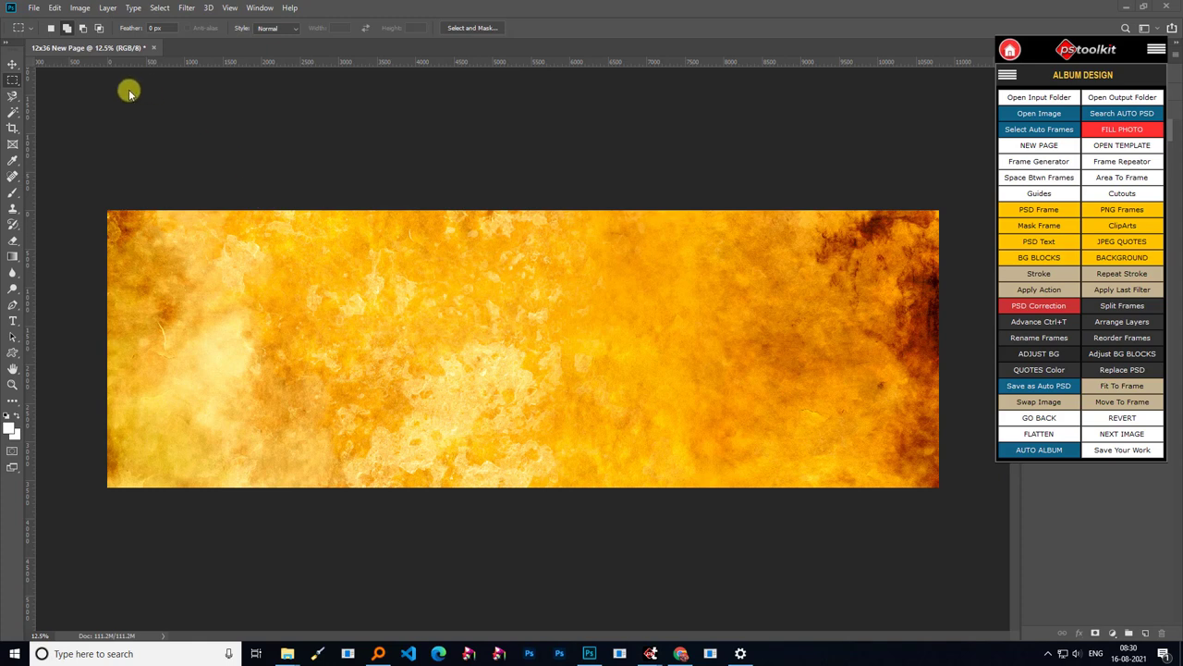
Generate a grid of normal rectangle frames, 2 in a row and 2 in columns, over the page's left part and offset it slightly inward.
left_click_drag(102, 204, 511, 546)
left_click(1035, 163)
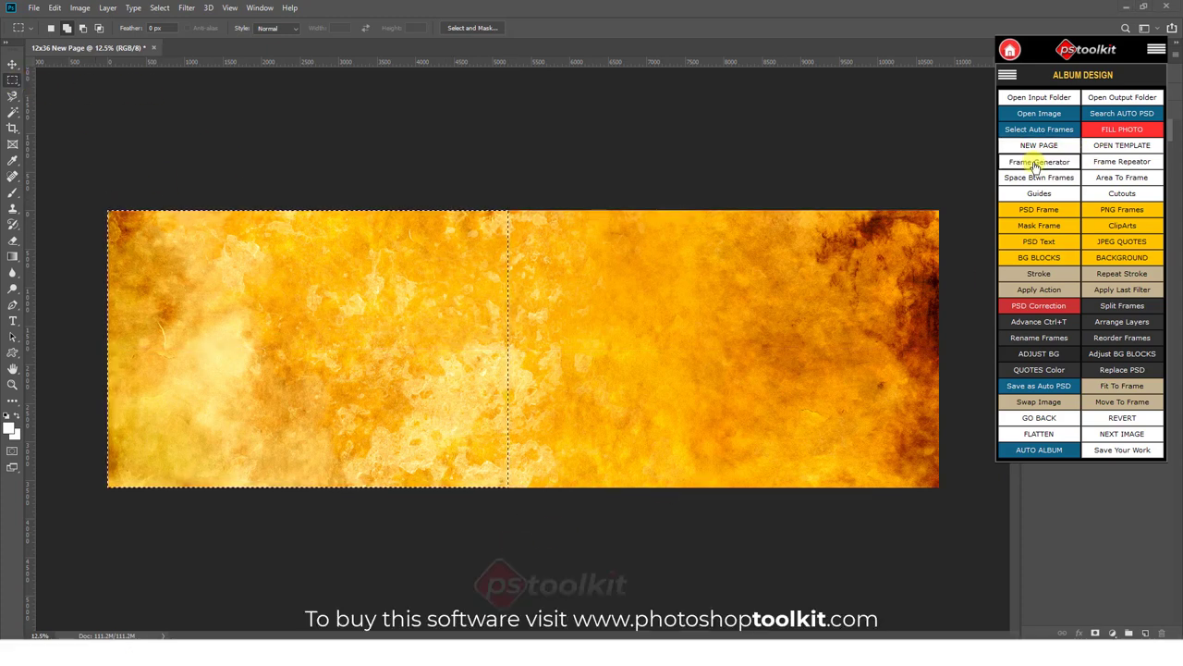
left_click(523, 267)
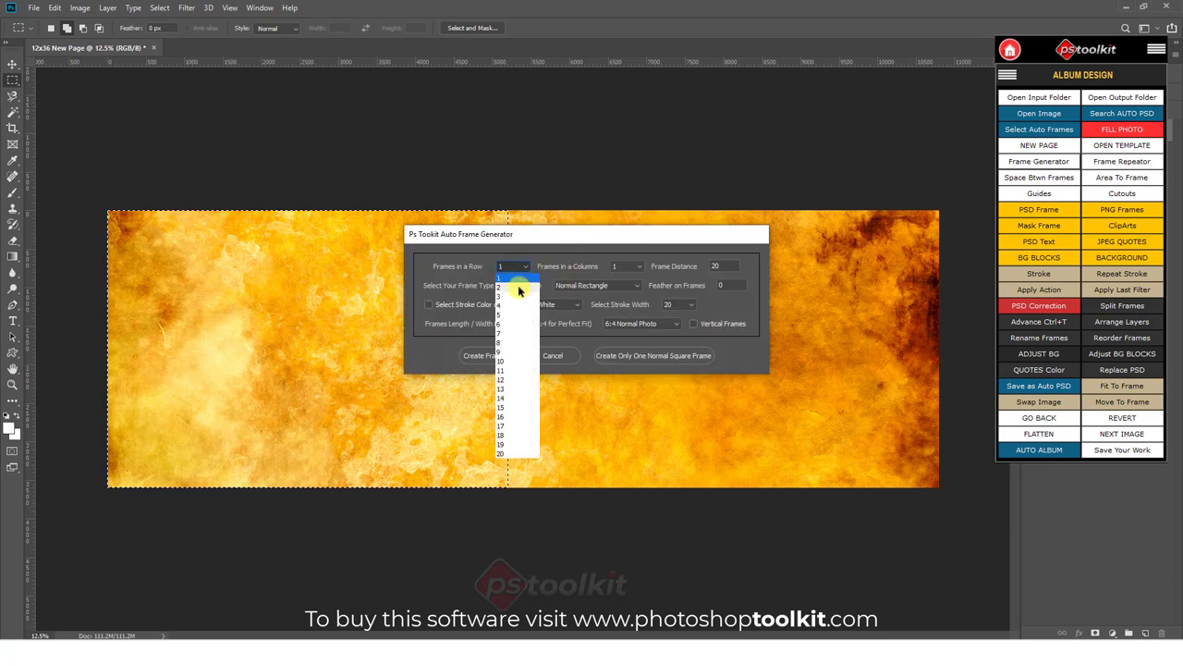
left_click(518, 286)
left_click(626, 266)
left_click(617, 286)
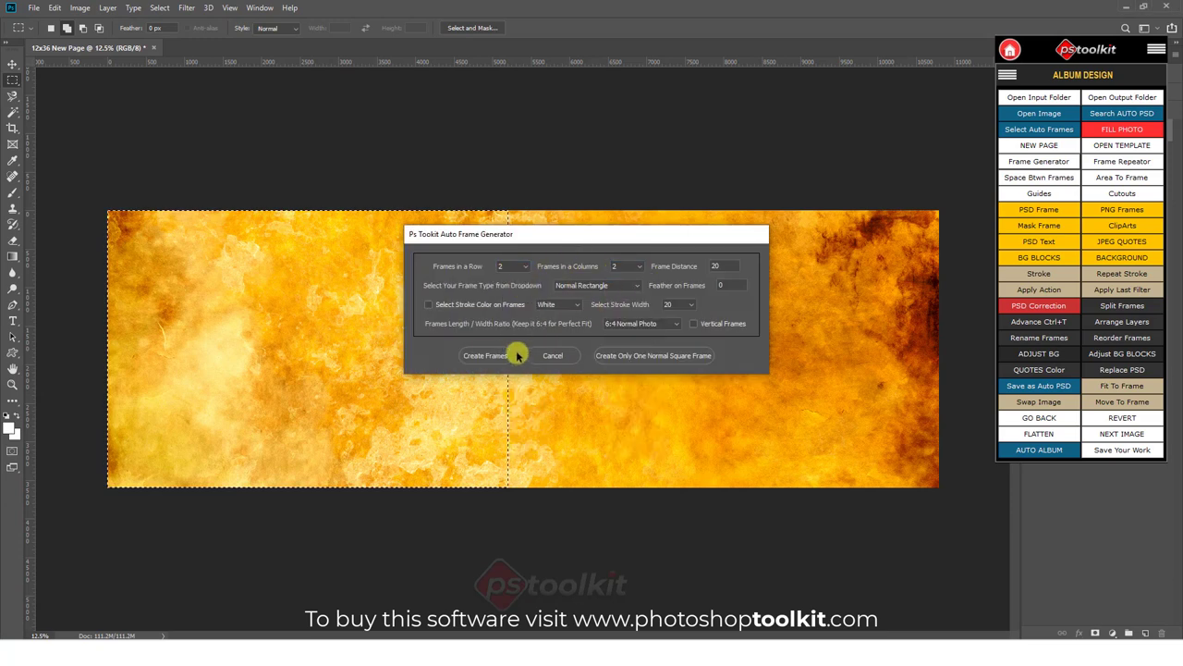
left_click(518, 356)
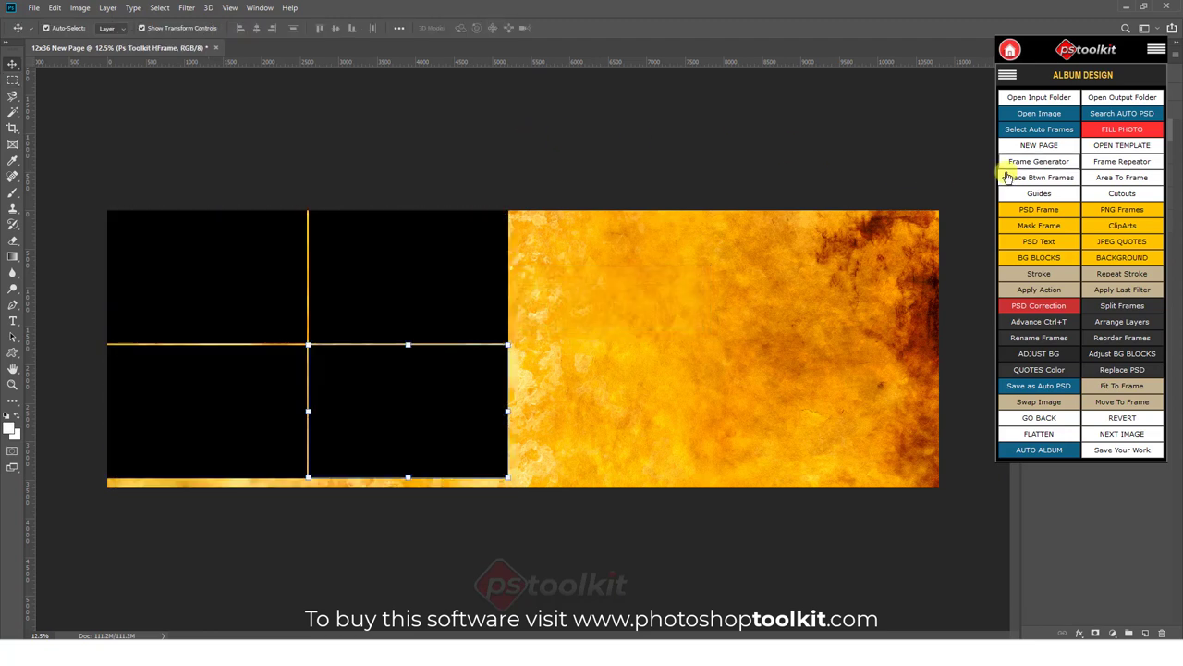
left_click_drag(235, 175, 397, 405)
left_click_drag(395, 320, 404, 327)
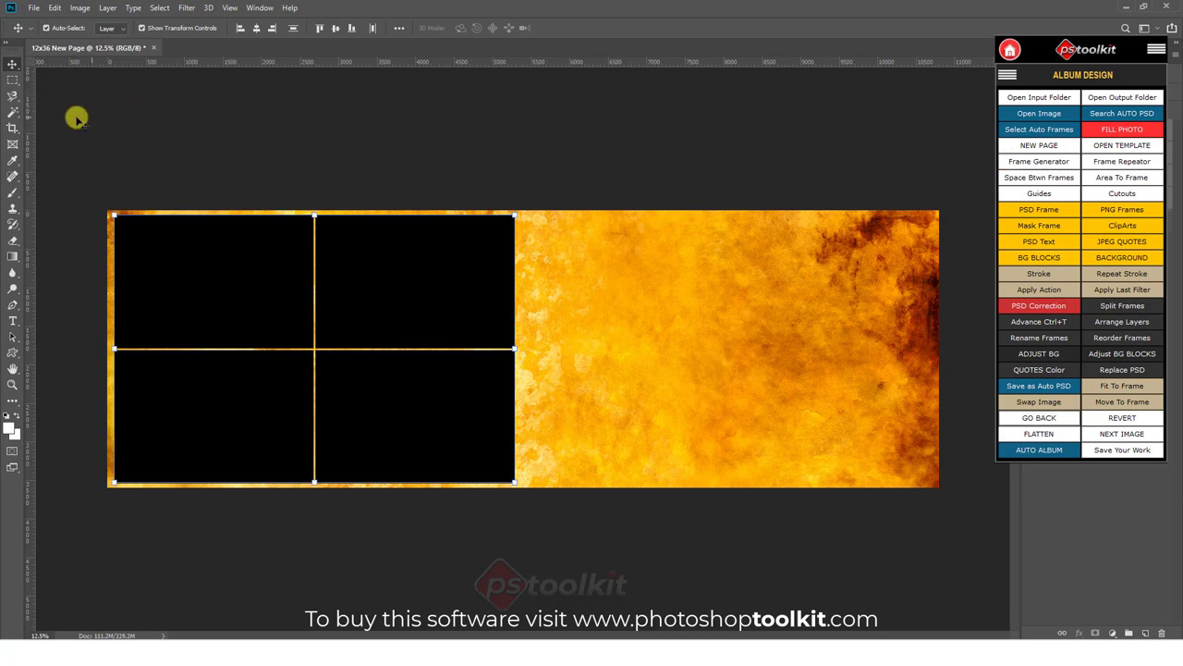
Marquee the page's empty right part and generate 3 vertical frames in a row there, with 1 column and the 6:4 Normal Photo ratio.
left_click(12, 79)
left_click_drag(521, 205, 943, 491)
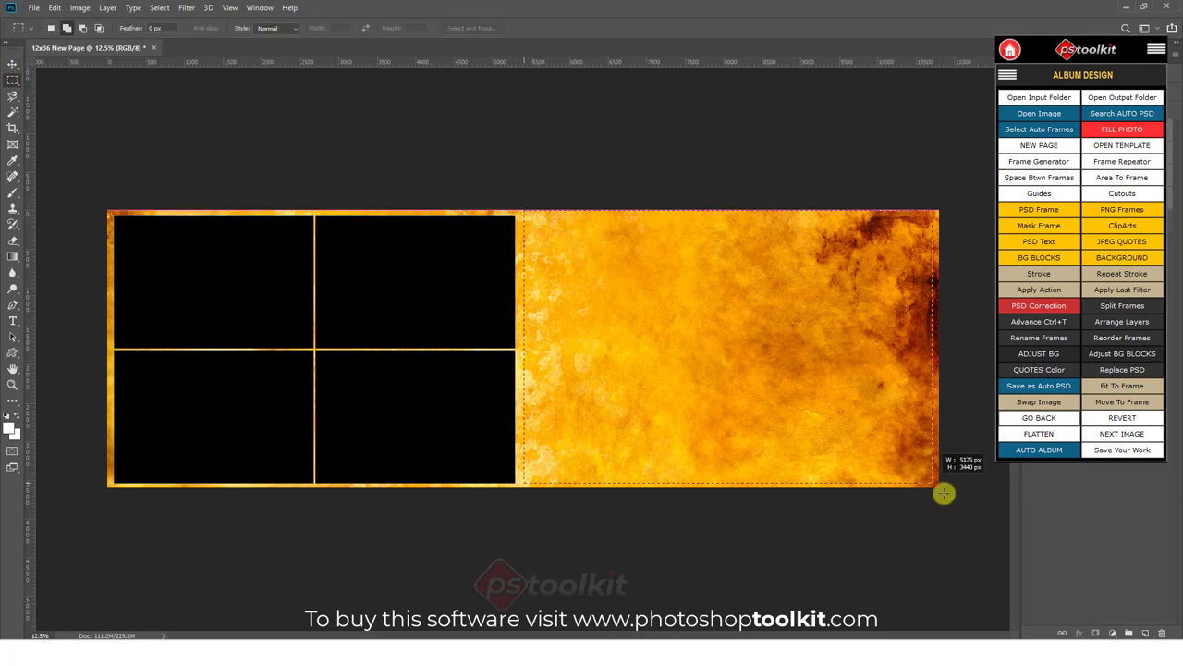
left_click(1029, 164)
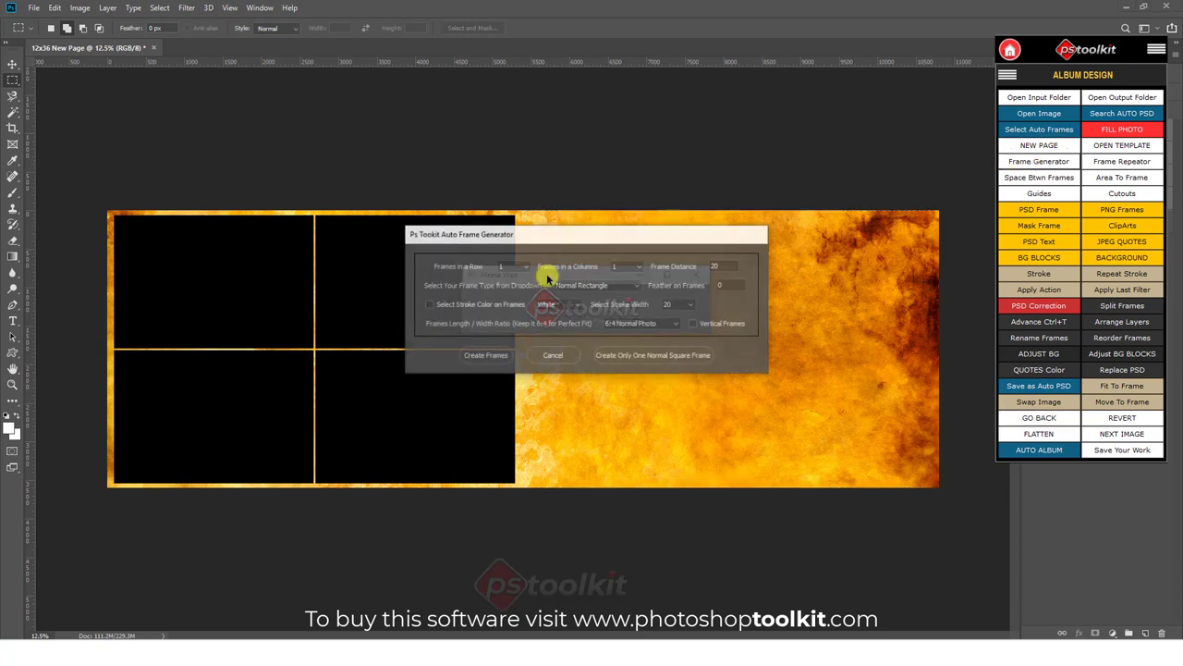
left_click(527, 267)
left_click(513, 293)
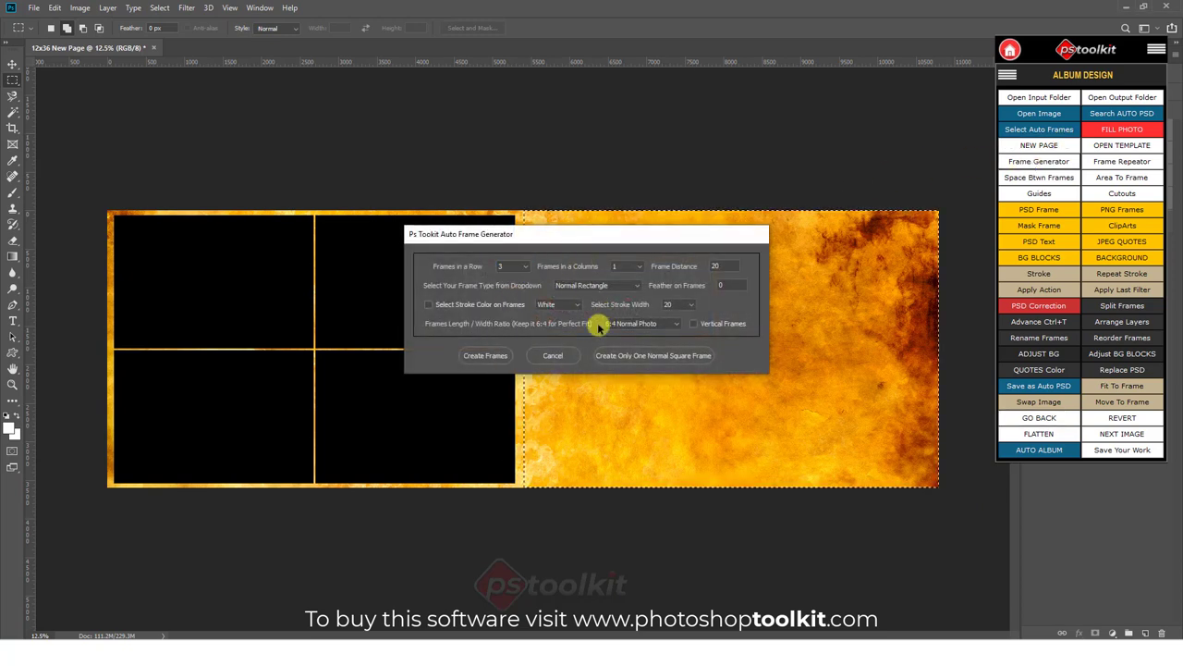
left_click(694, 323)
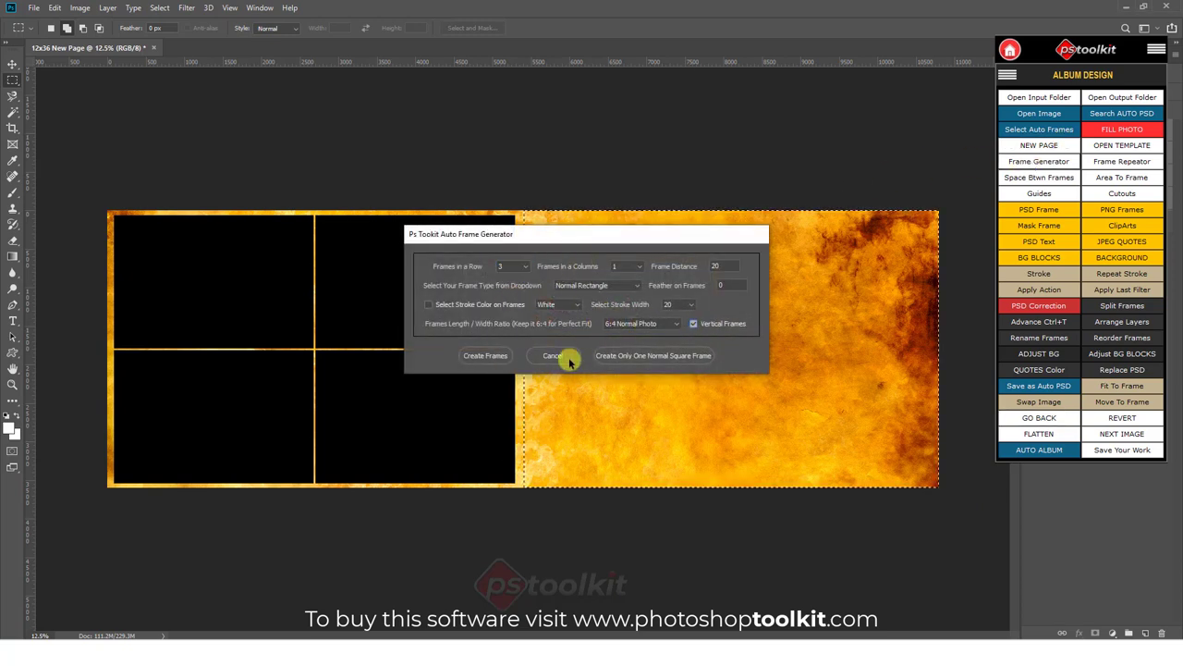
left_click(487, 357)
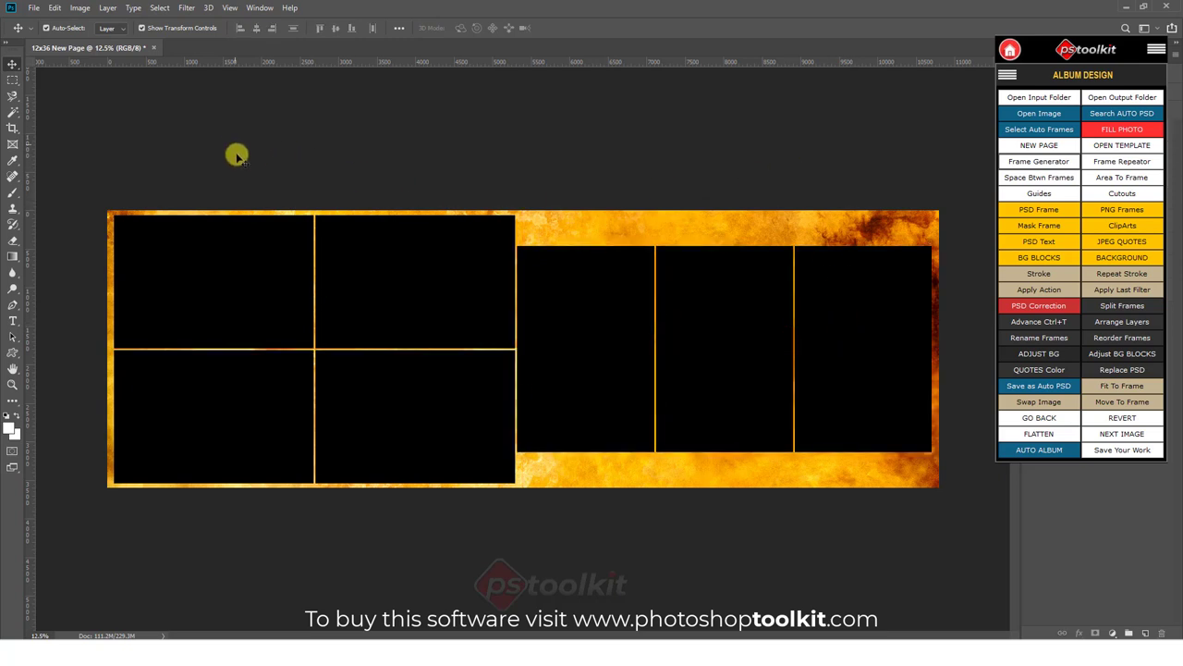
Fill all the empty frames on the page with photos and clear the layer selection.
left_click(1123, 134)
left_click(578, 244)
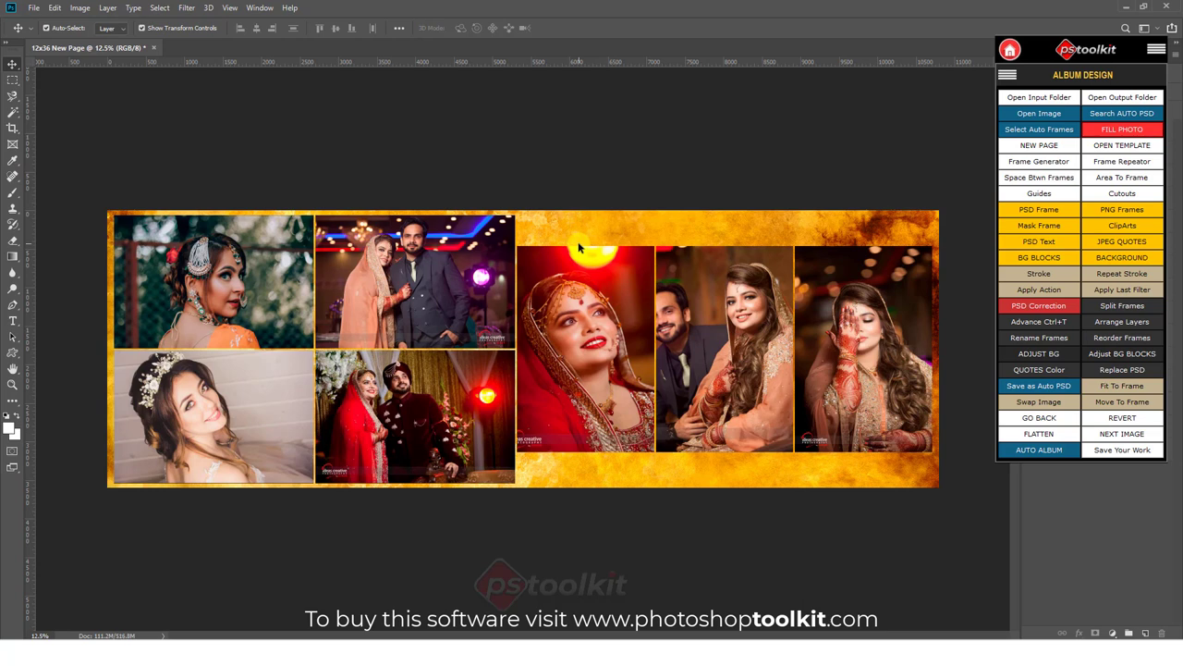
left_click(660, 165)
Switch to the desktop and open the BW Photoshop Actions folder inside 10000+ Free Photoshop Actions.
left_click(1122, 8)
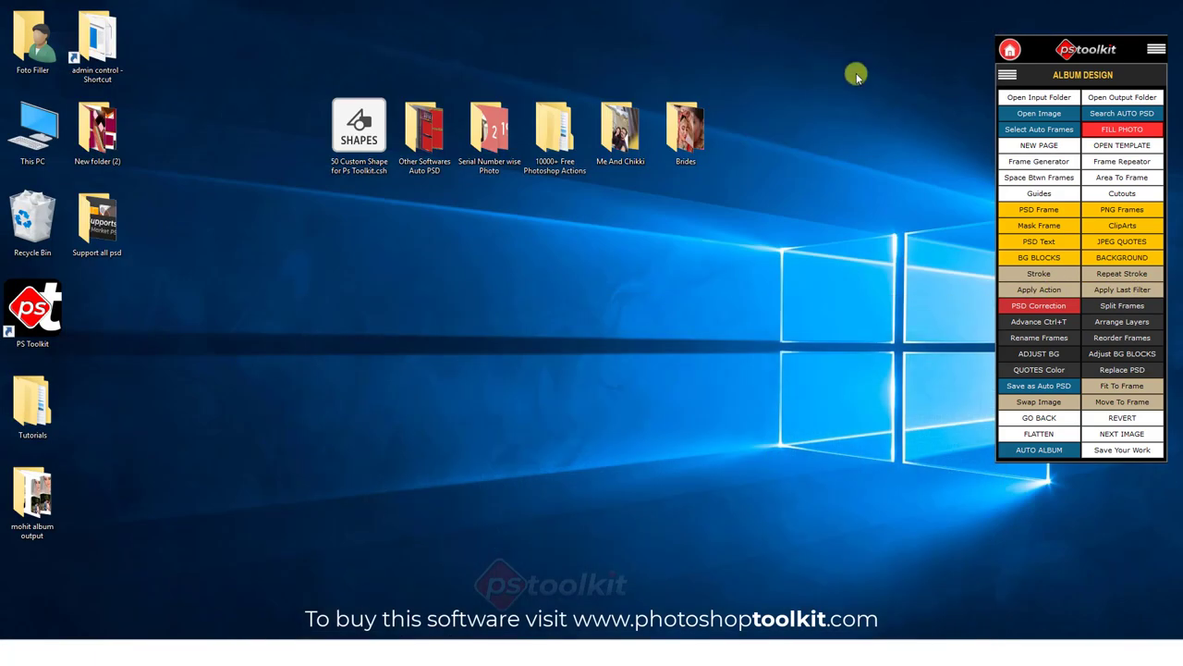
double_click(557, 129)
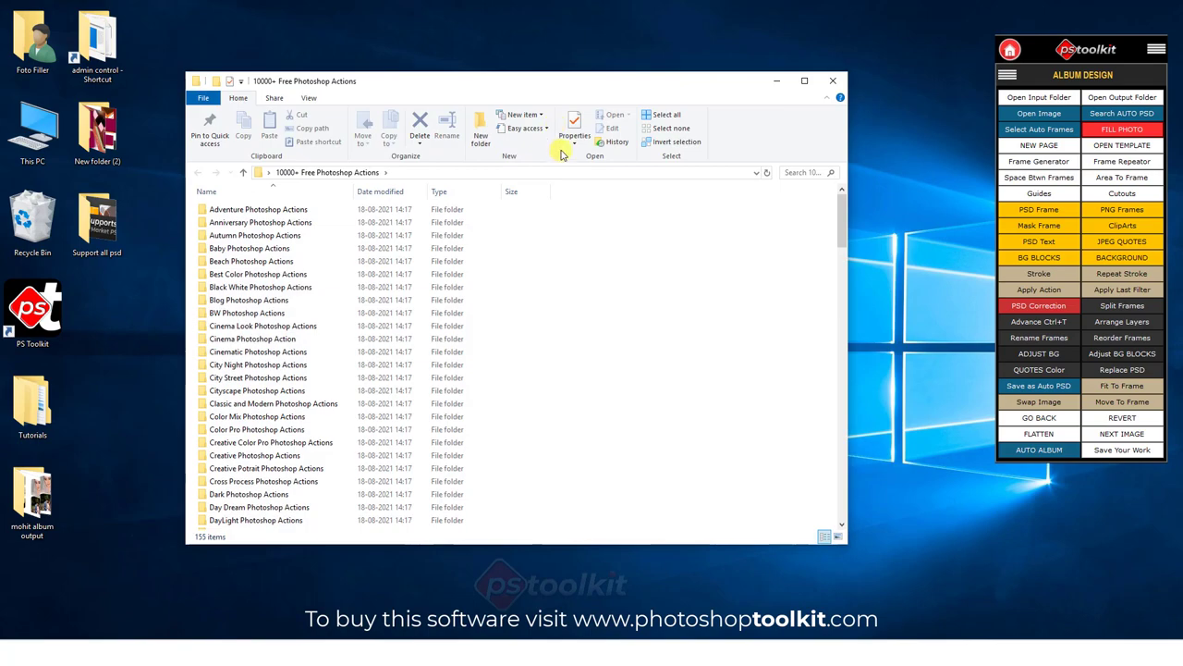
scroll(595, 370, "down", 15)
scroll(595, 370, "up", 15)
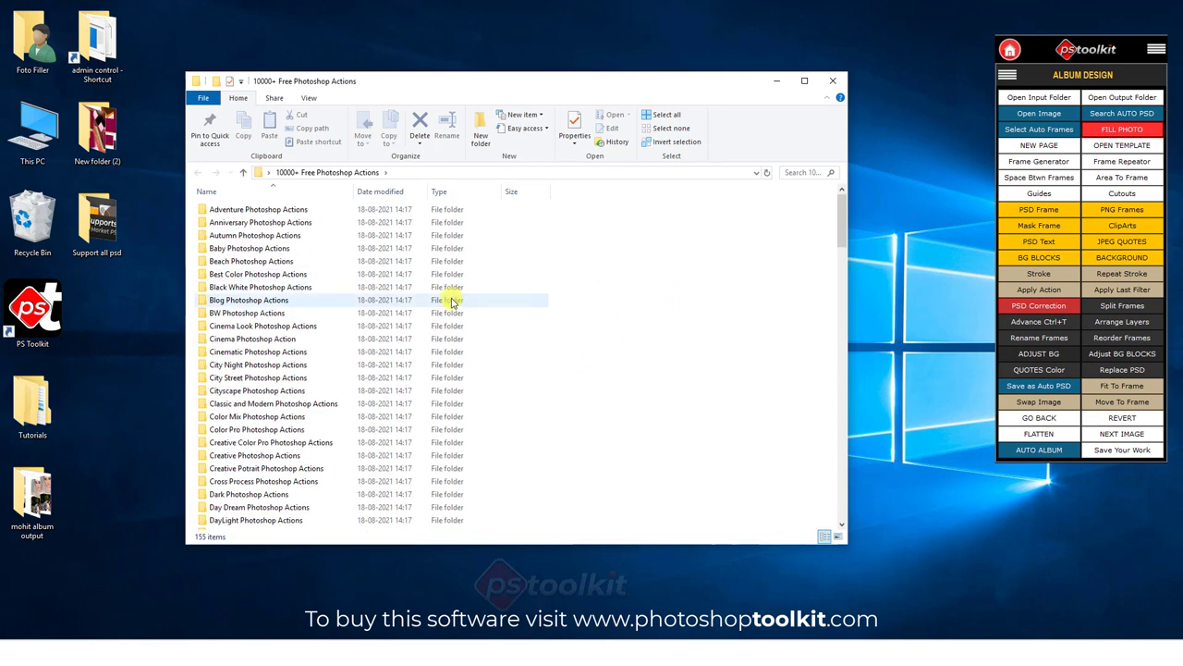
double_click(247, 315)
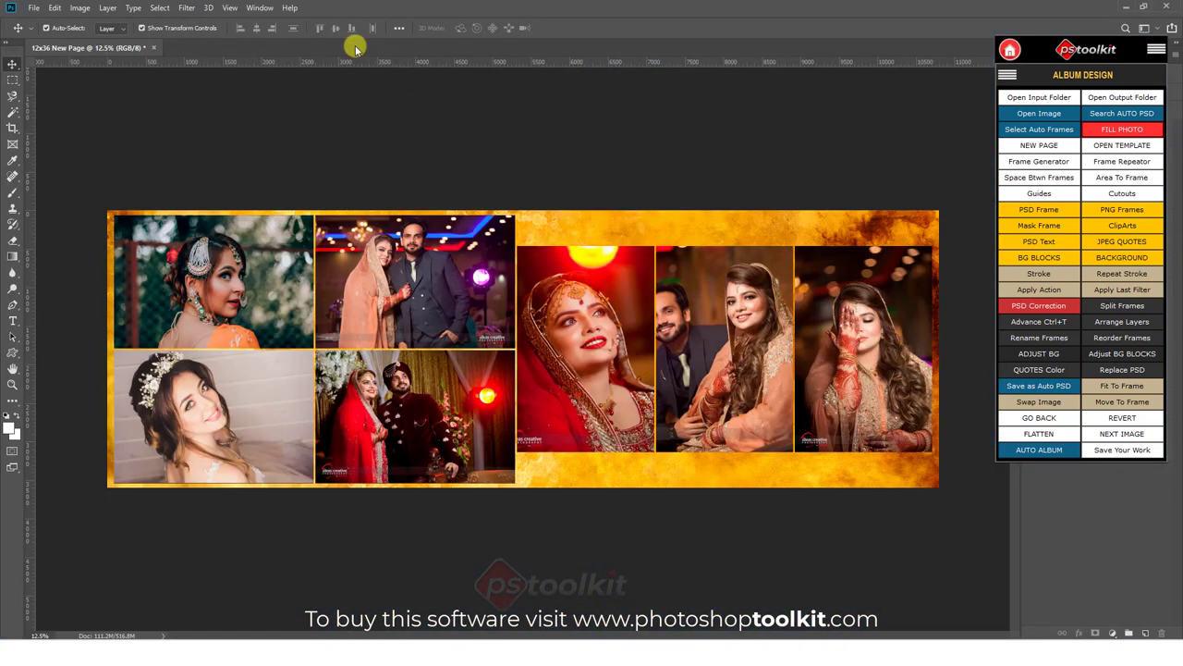
Check in Photoshop which action sets are loaded, and close the Actions list.
left_click(260, 8)
left_click(273, 93)
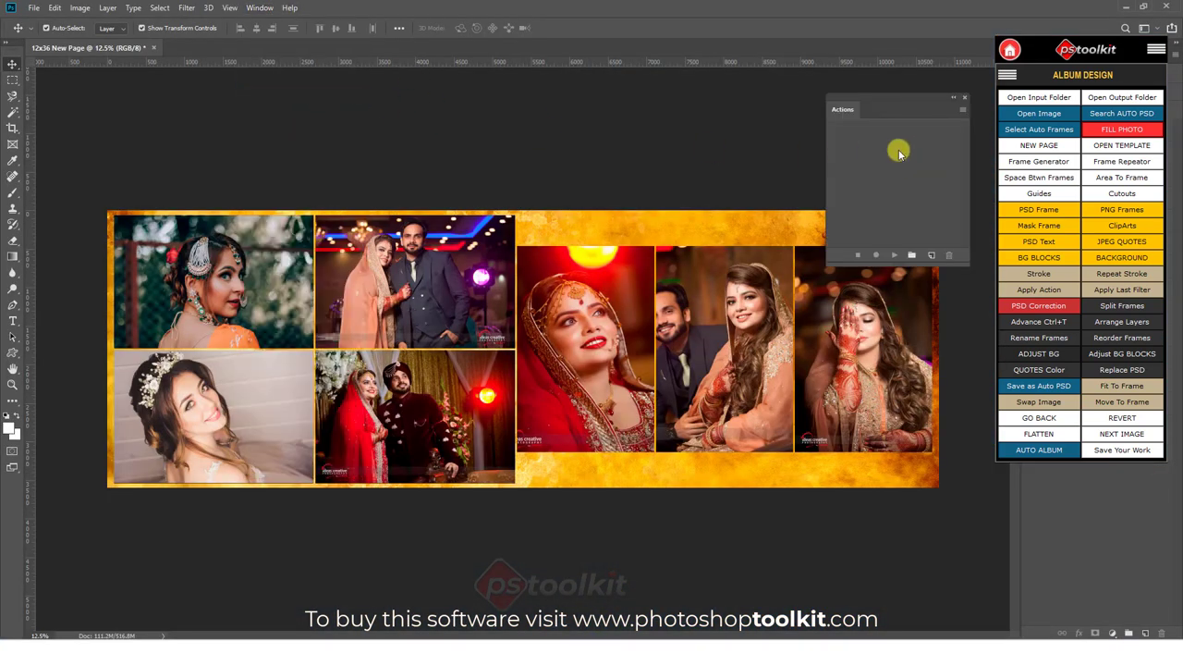
left_click(964, 102)
Return to the file explorer and load BW Photoshop Actions.atn into Photoshop.
left_click(1126, 7)
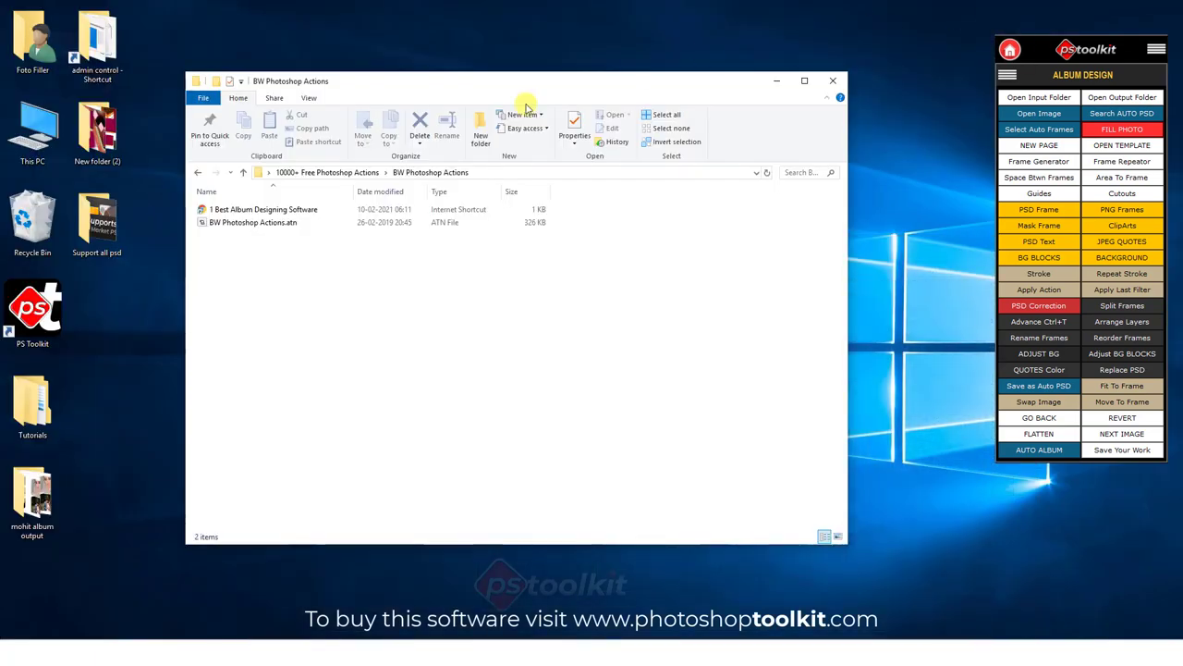
left_click(236, 224)
double_click(235, 224)
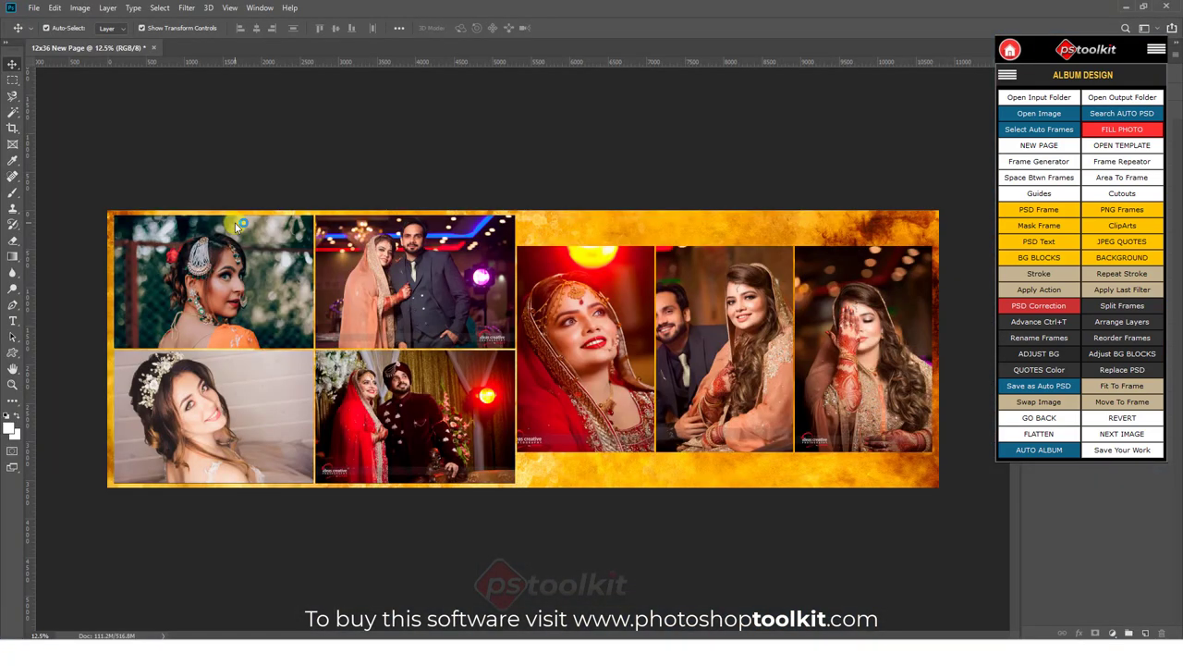
Show the loaded BW Photoshop Actions set in a taller Actions list and switch the list to Button Mode.
left_click(264, 7)
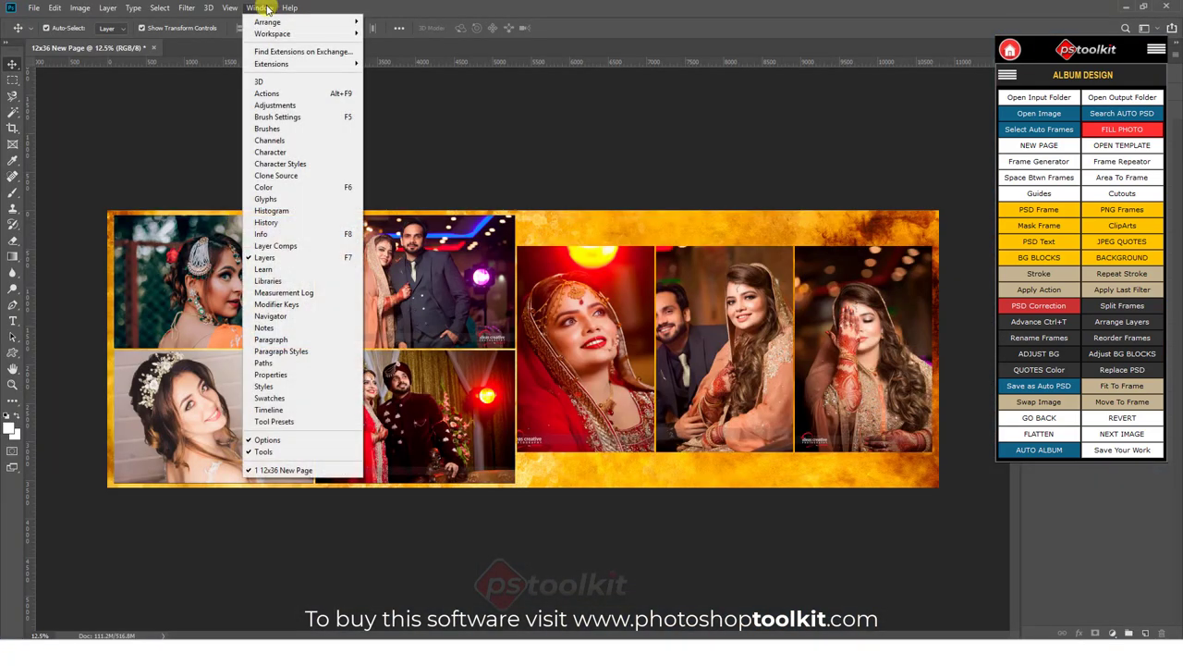
left_click(267, 93)
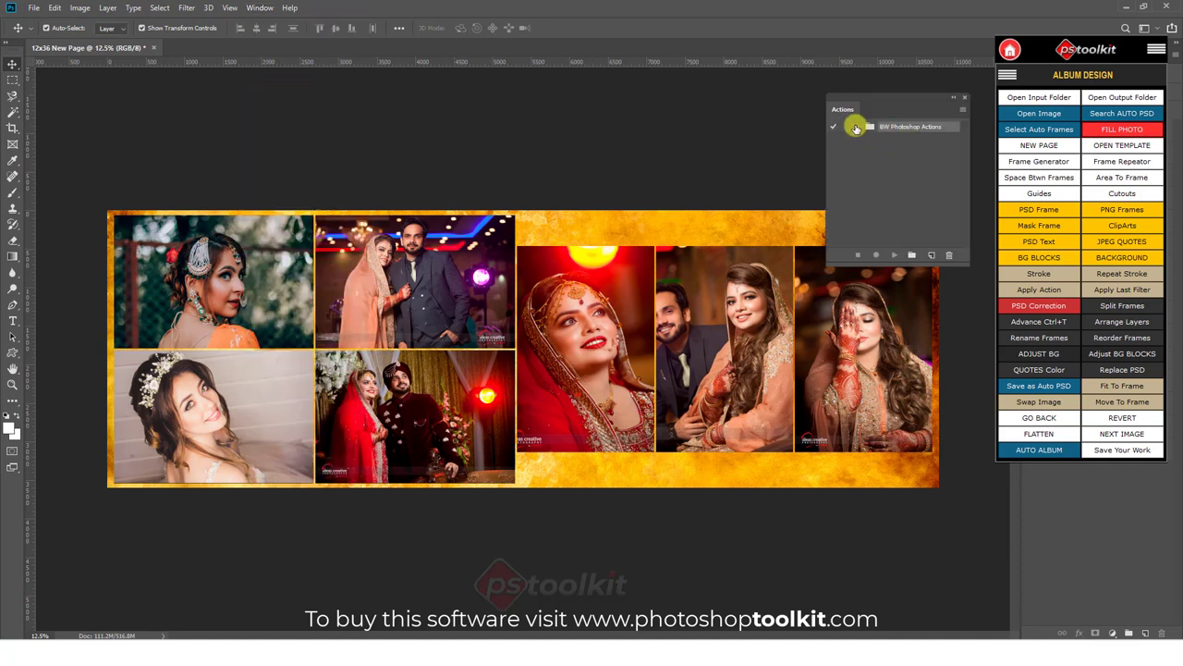
left_click(858, 126)
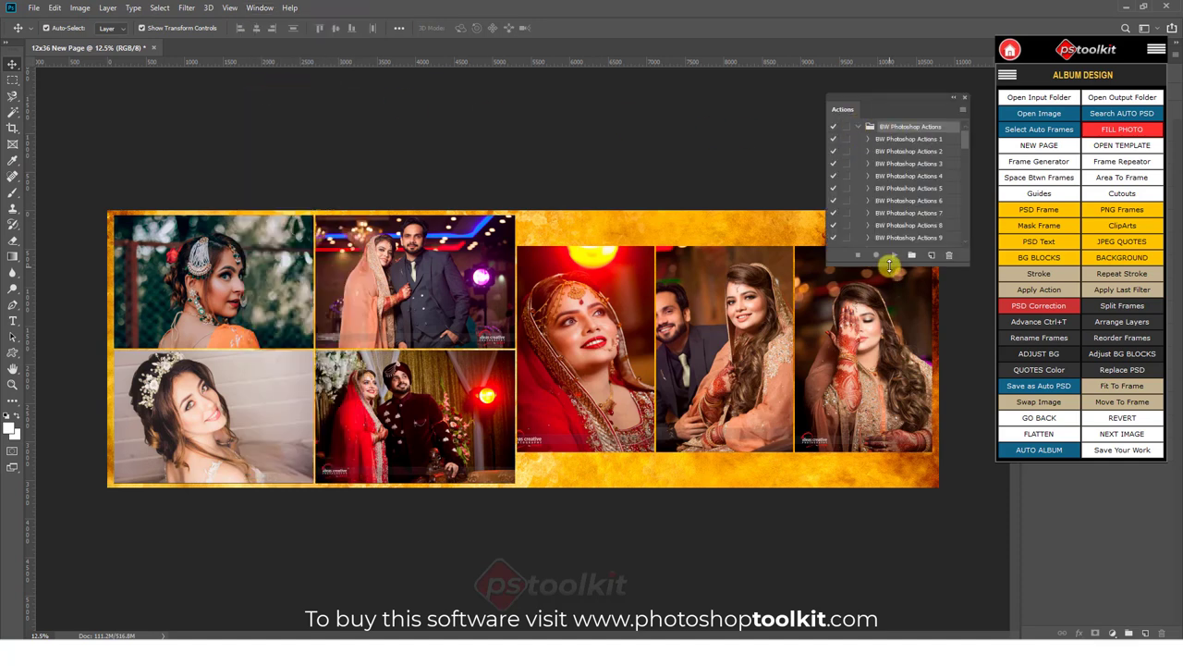
left_click_drag(889, 266, 889, 340)
left_click(962, 109)
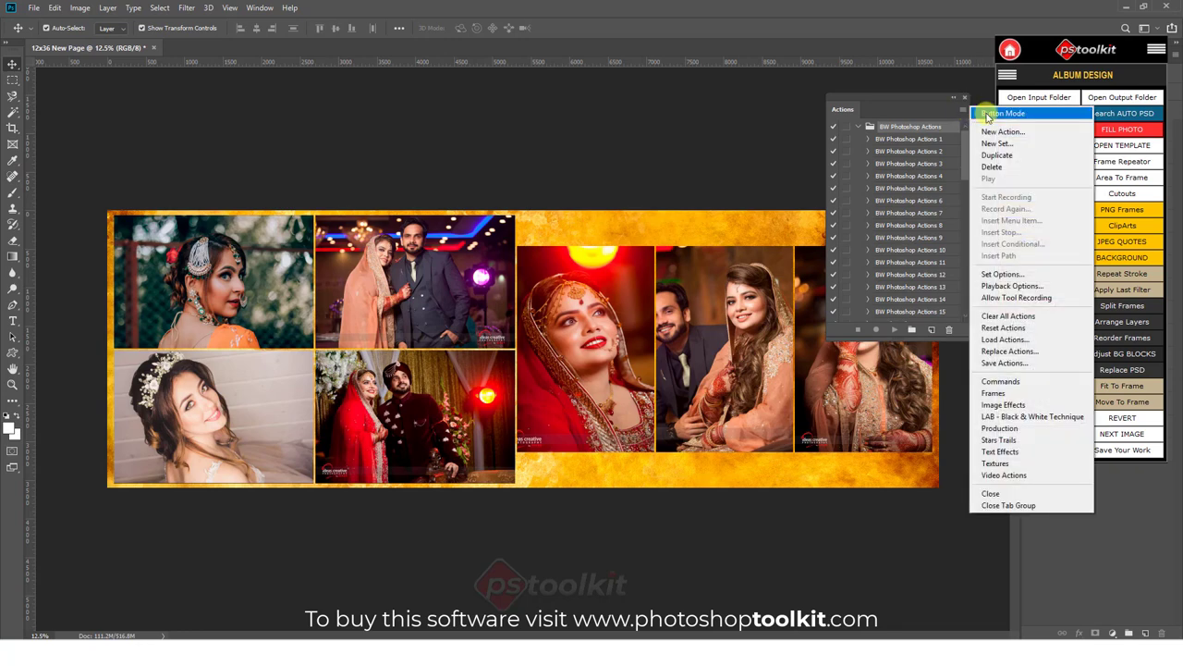
left_click(987, 113)
scroll(969, 246, "down", 10)
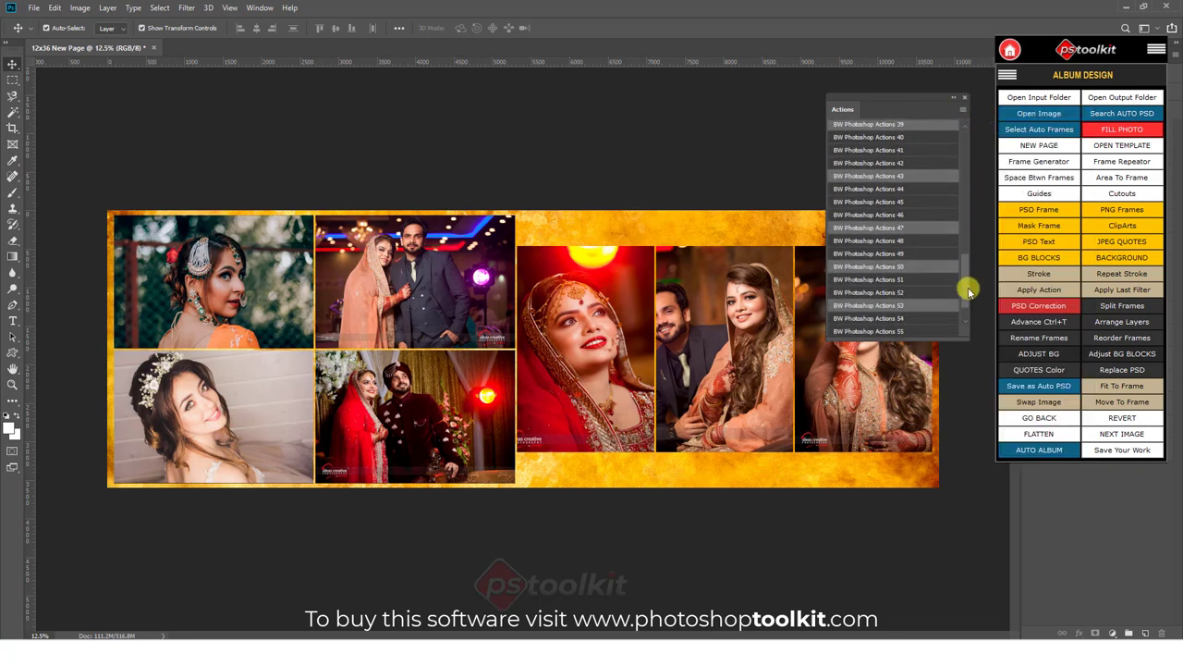
scroll(969, 162, "up", 10)
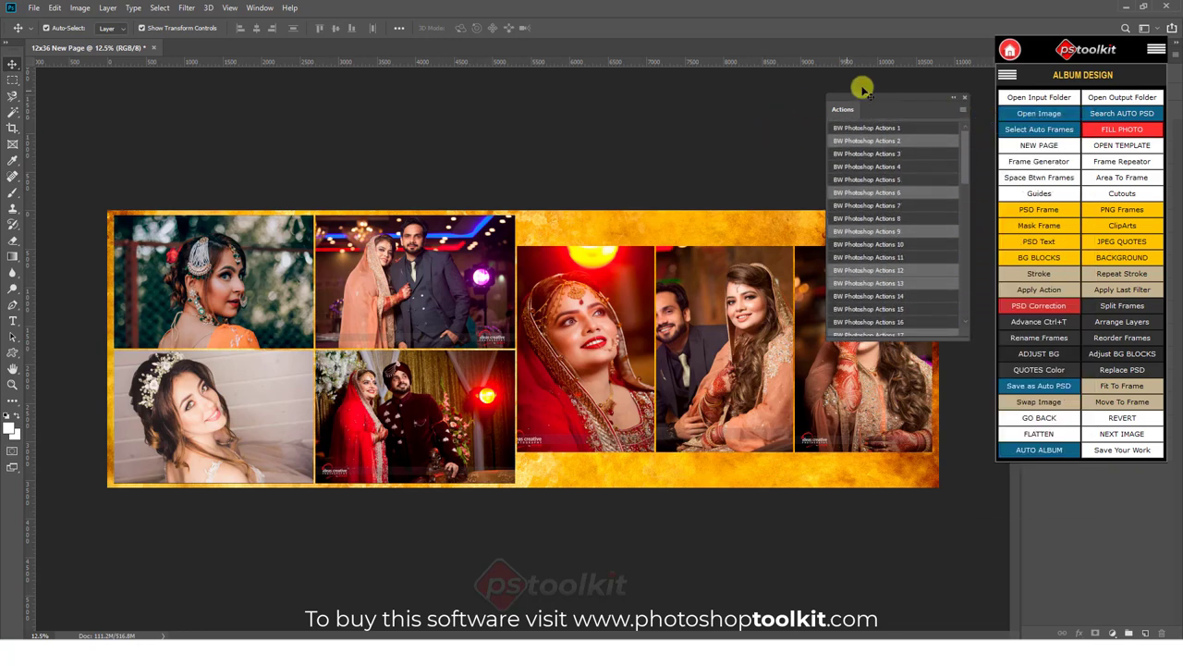
left_click_drag(887, 98, 875, 111)
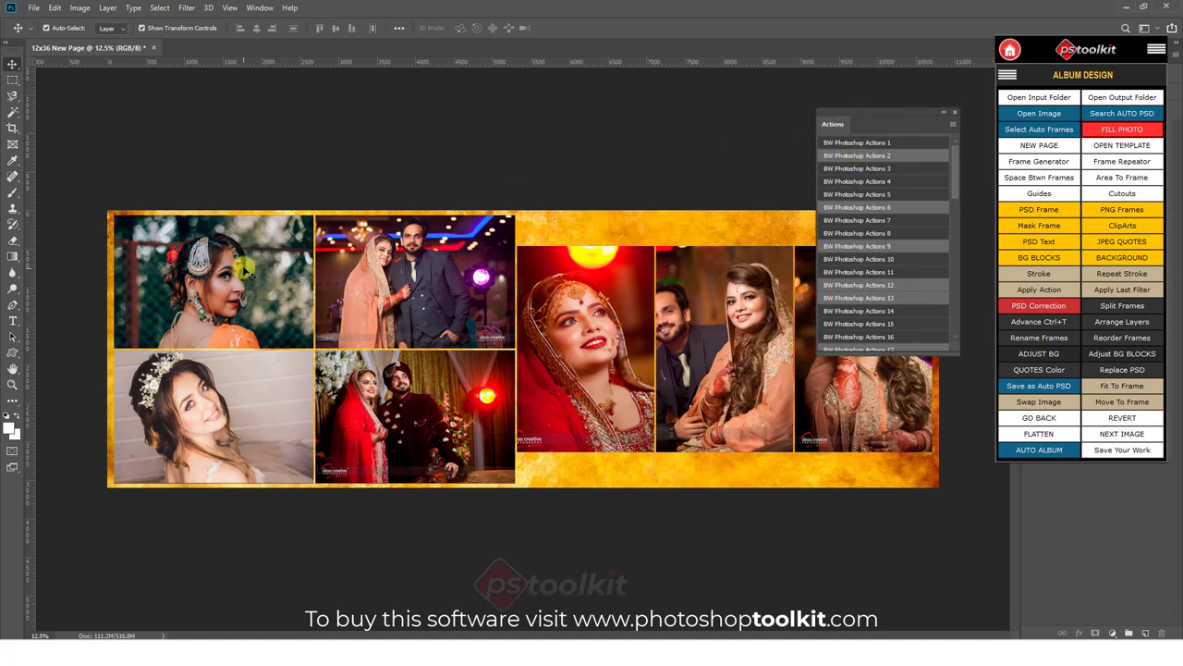
Try to run BW Photoshop Actions 1 on the two leftmost photos, and go back one step.
left_click(231, 252)
left_click(226, 399)
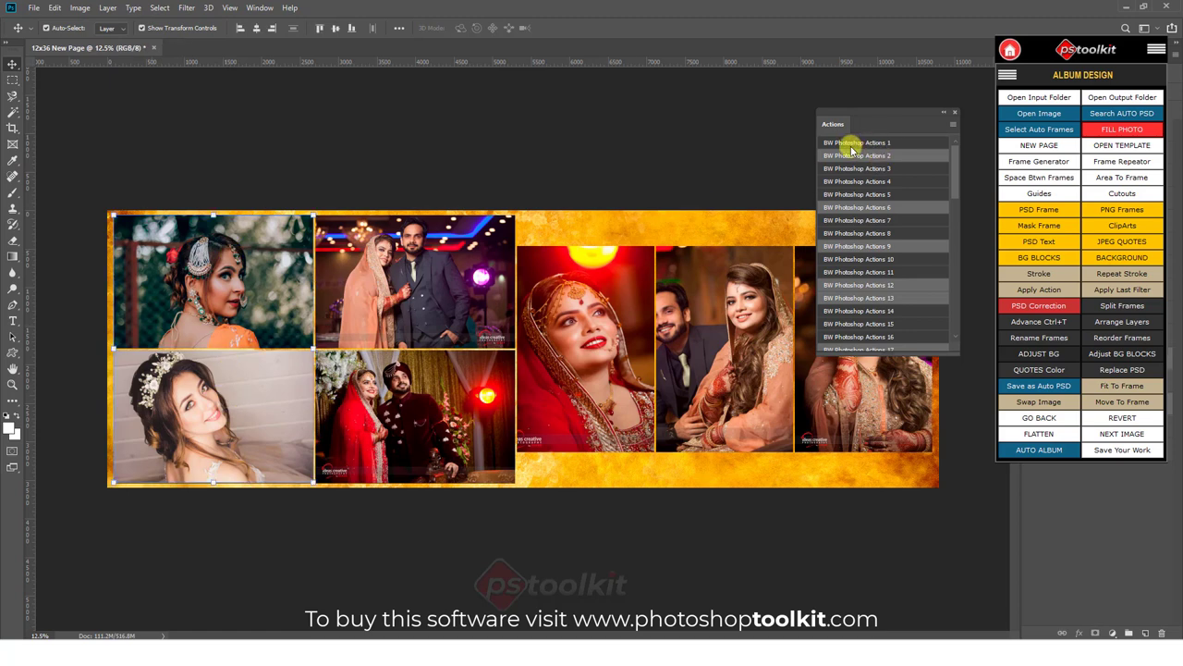
left_click(886, 144)
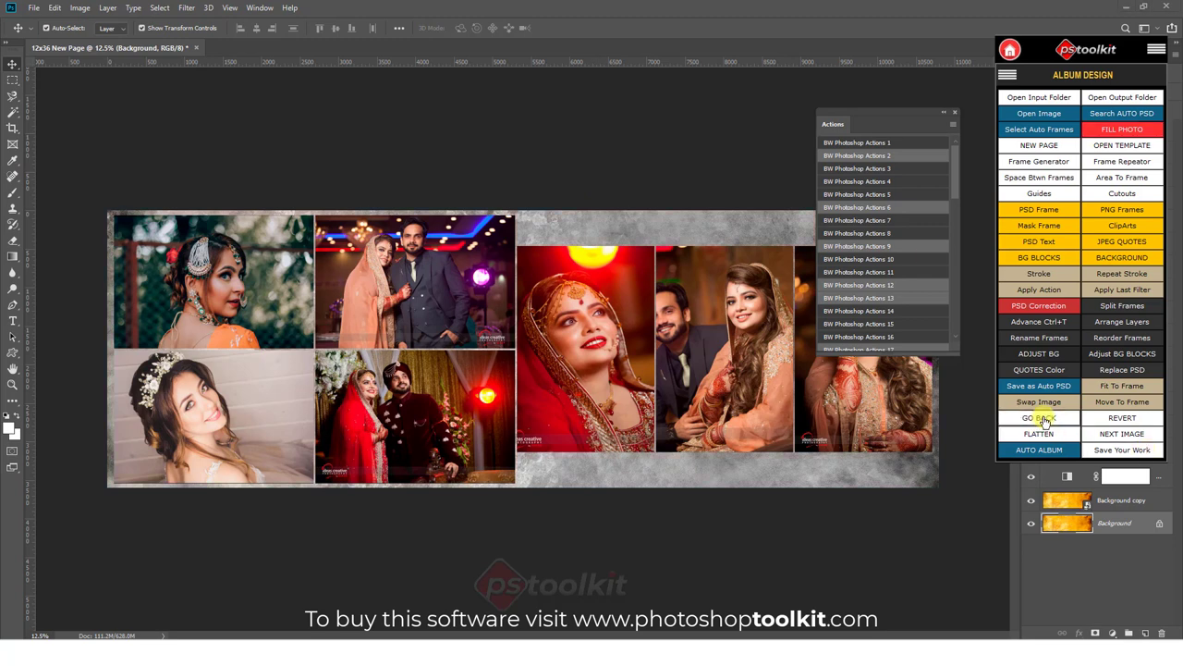
left_click(1044, 419)
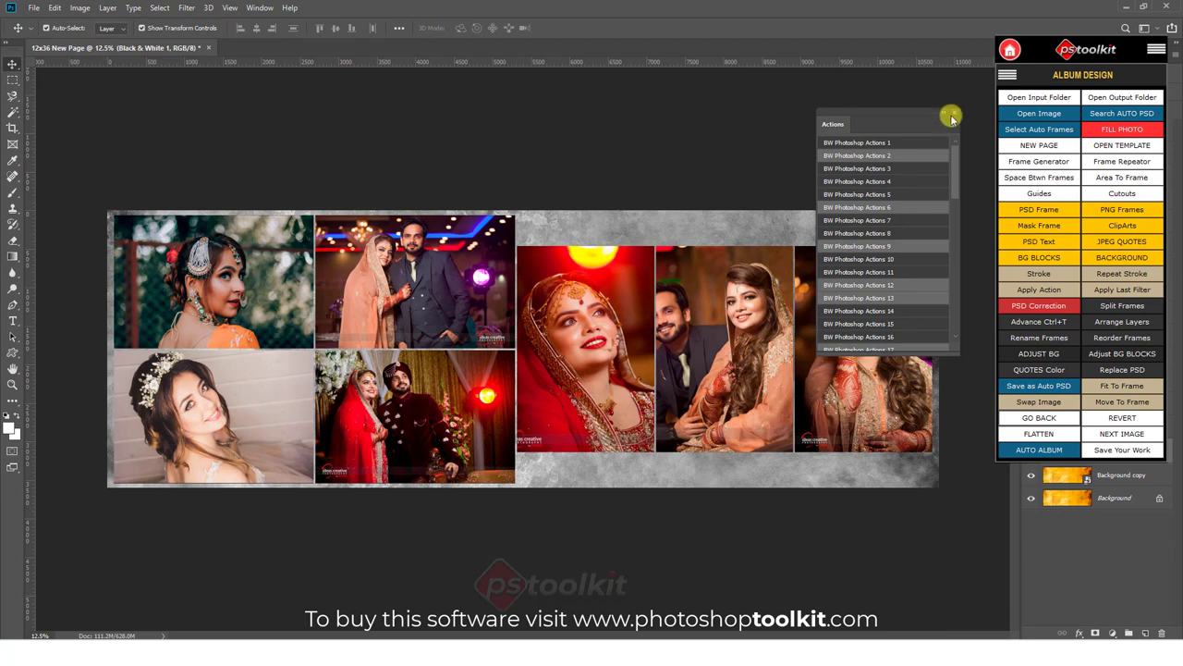
left_click(955, 113)
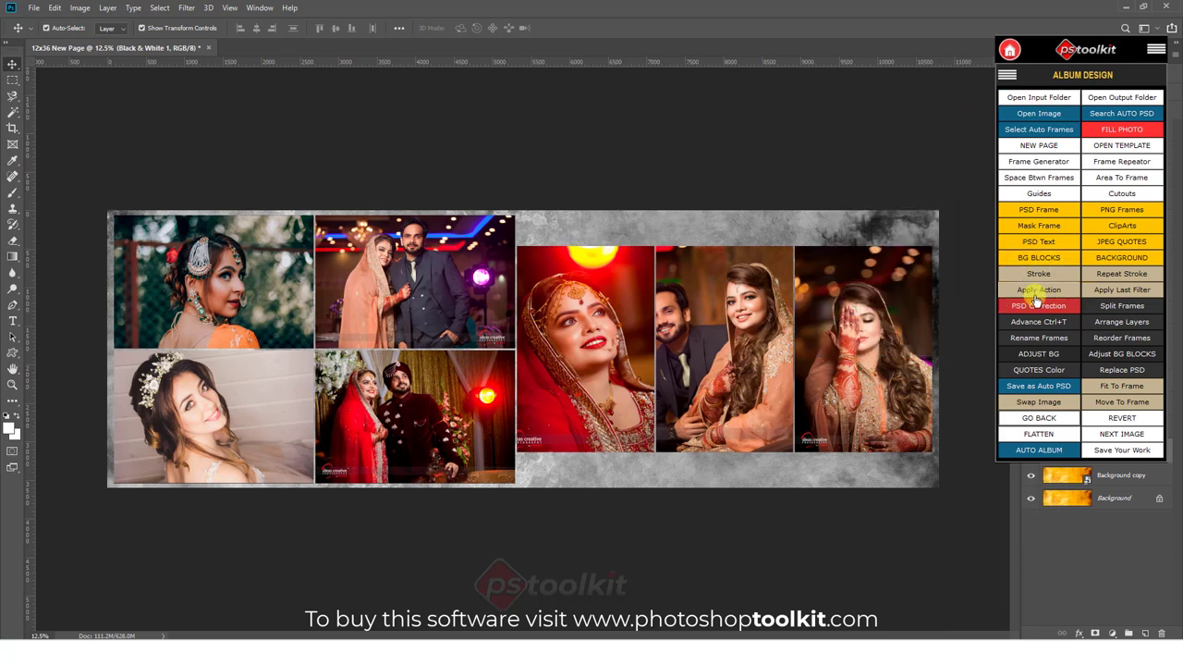
Select the two photos in the leftmost column and look through the actions available for them in the BW Photoshop Actions set.
left_click(268, 242)
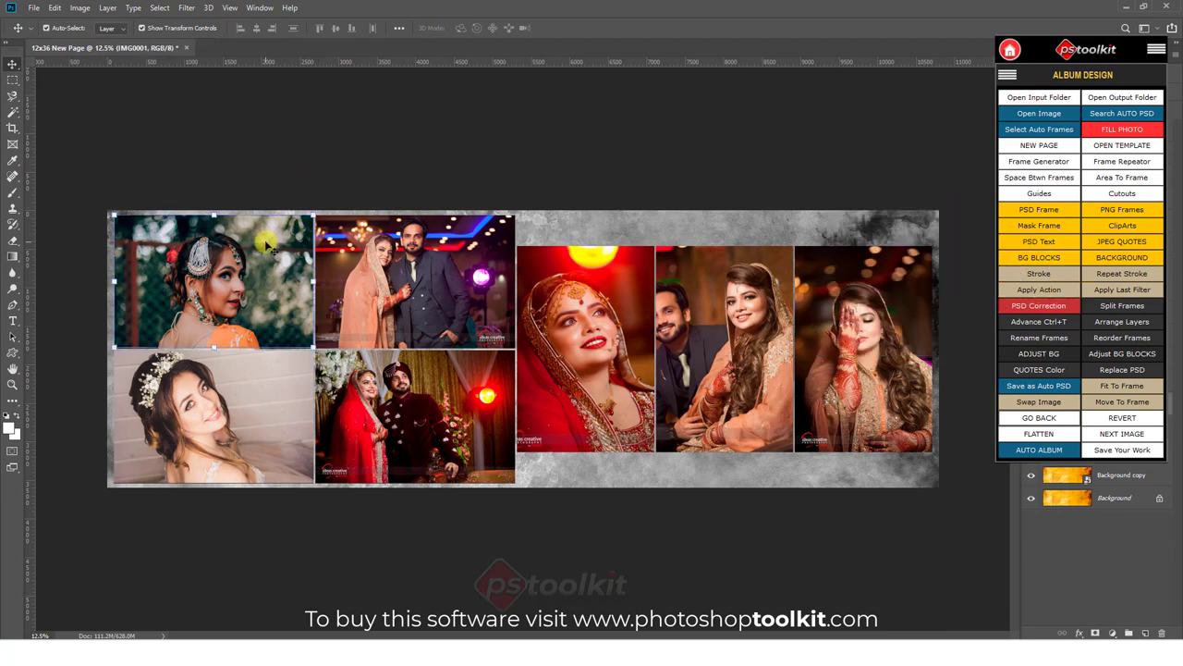
left_click(238, 388, "shift")
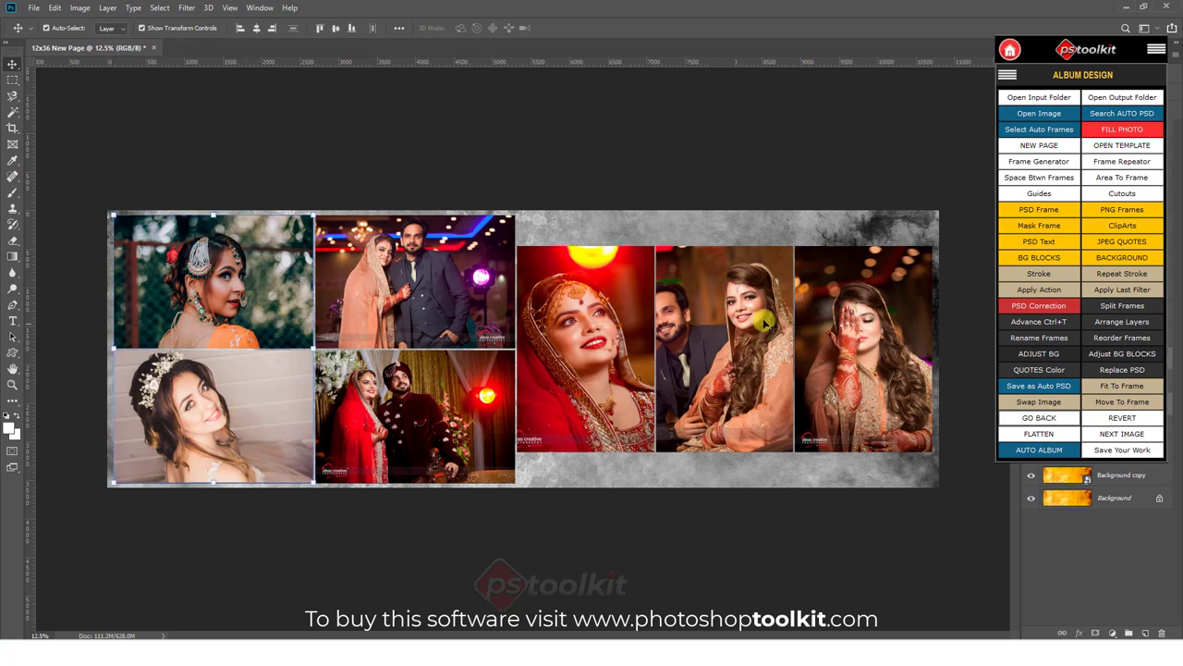
left_click(1040, 290)
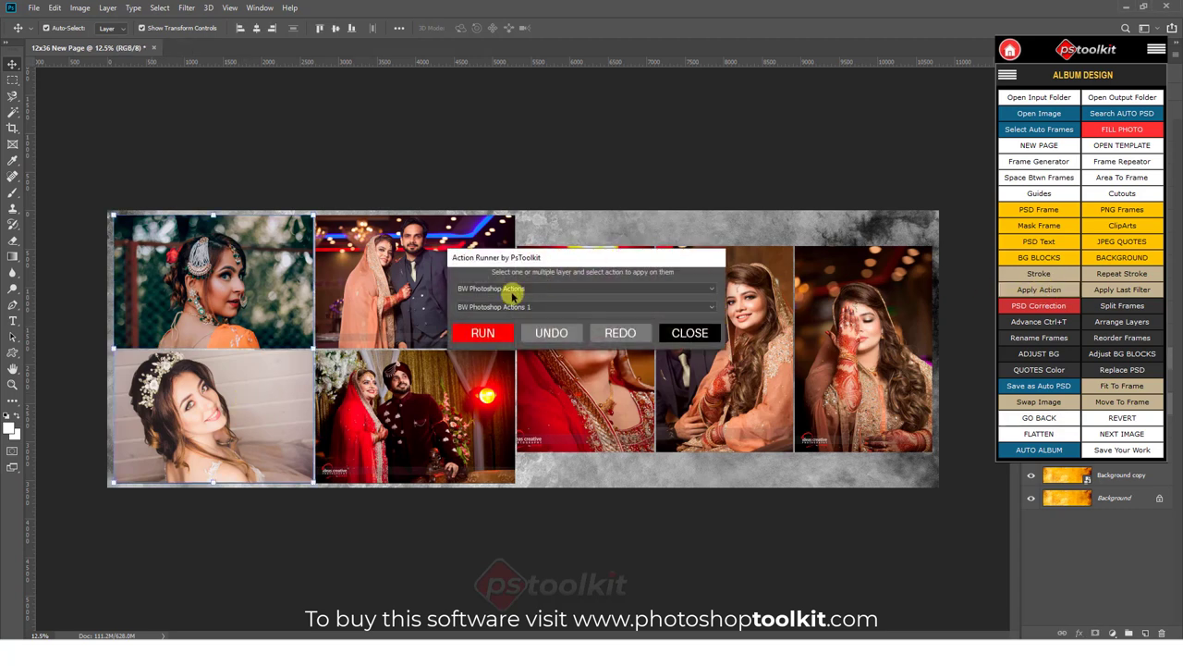
left_click(543, 308)
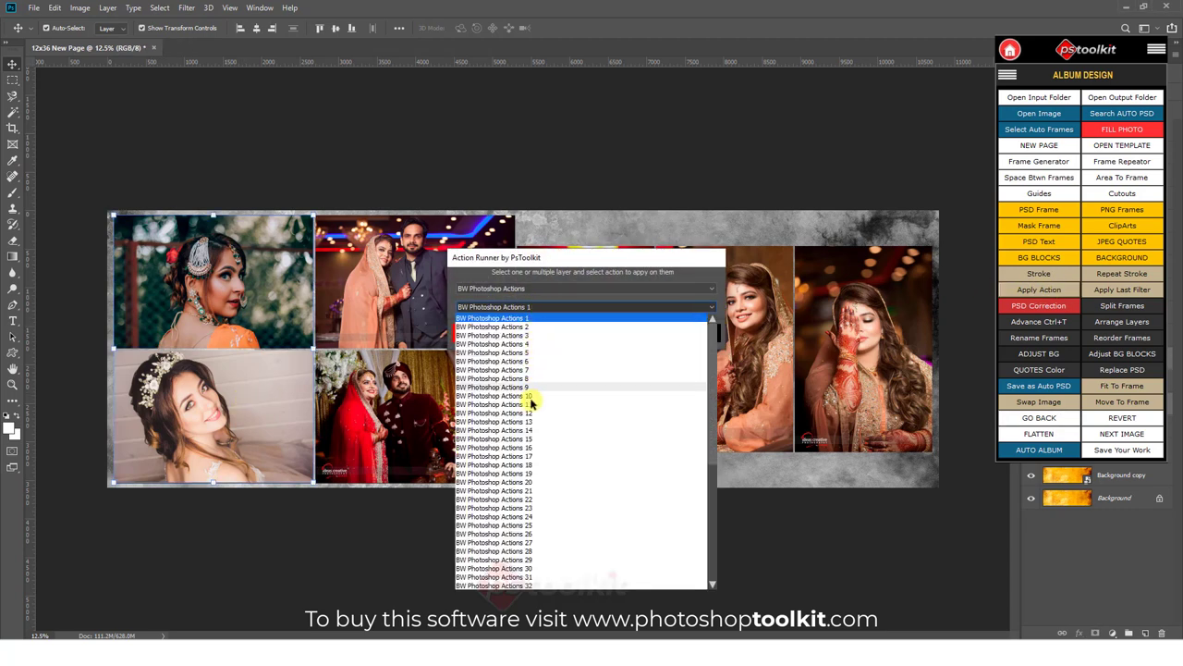
left_click(570, 260)
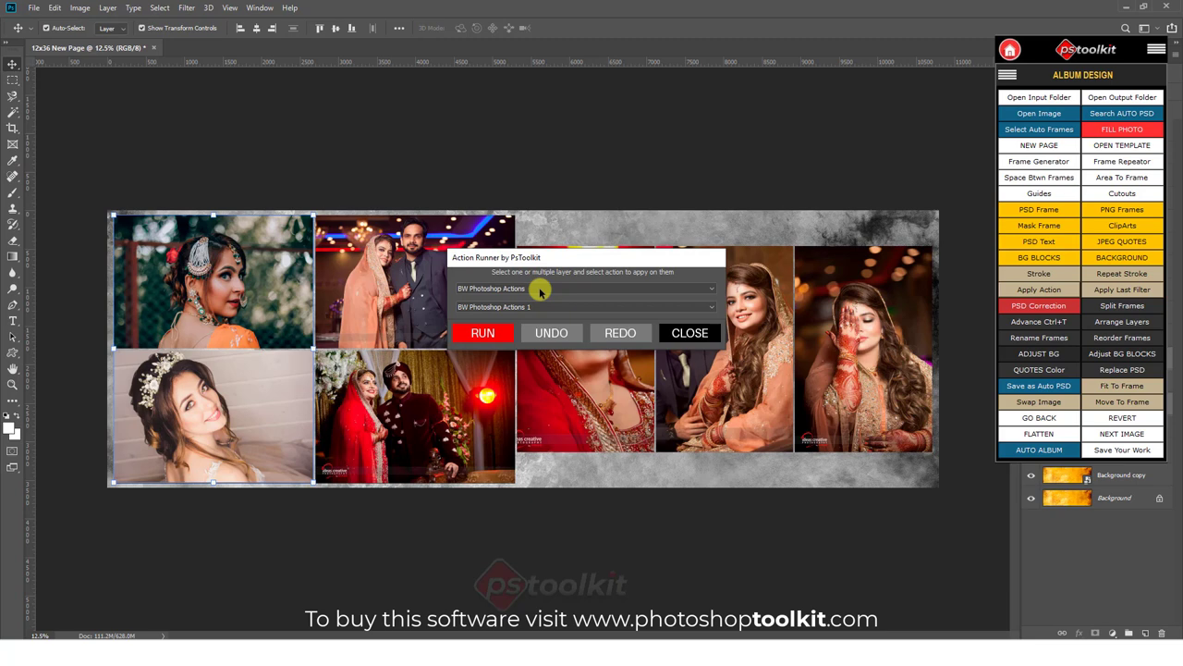
Try BW Photoshop Actions 1 on the two selected photos, undo it, and close the Action Runner.
left_click(533, 307)
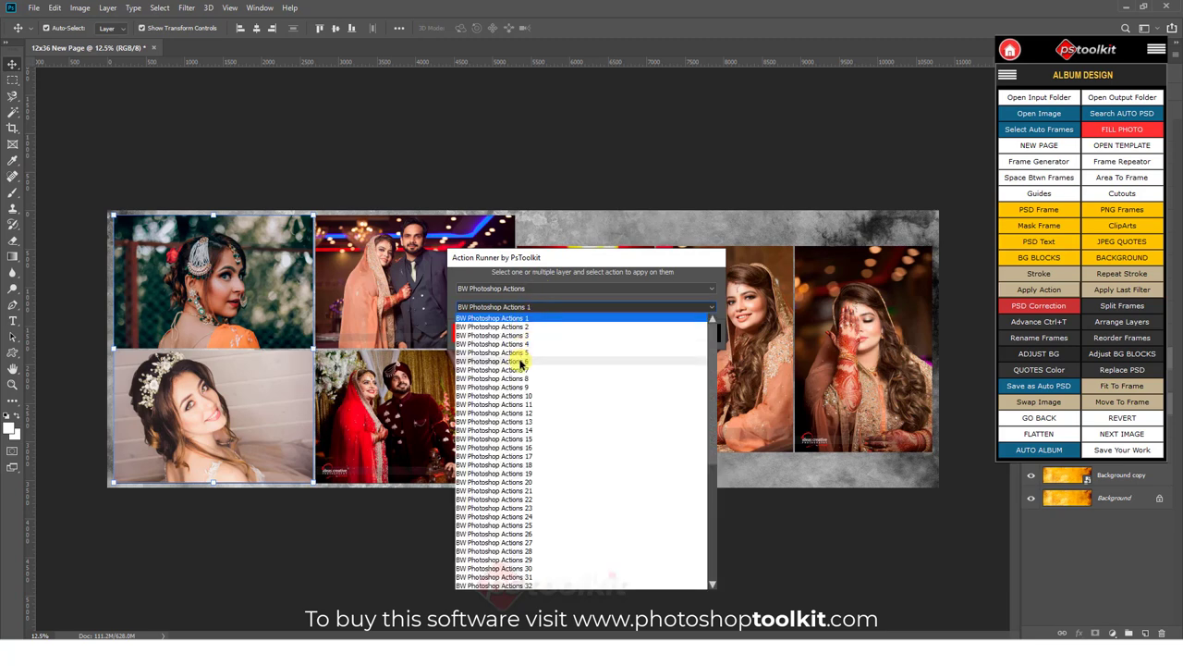
left_click(529, 318)
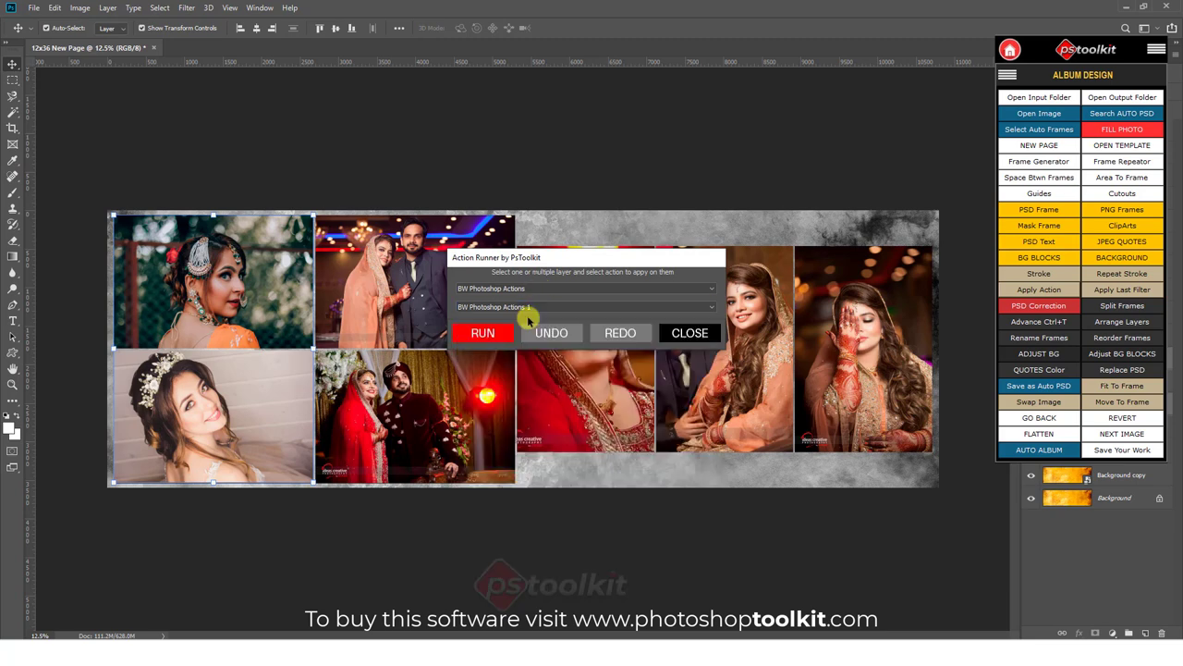
left_click(483, 333)
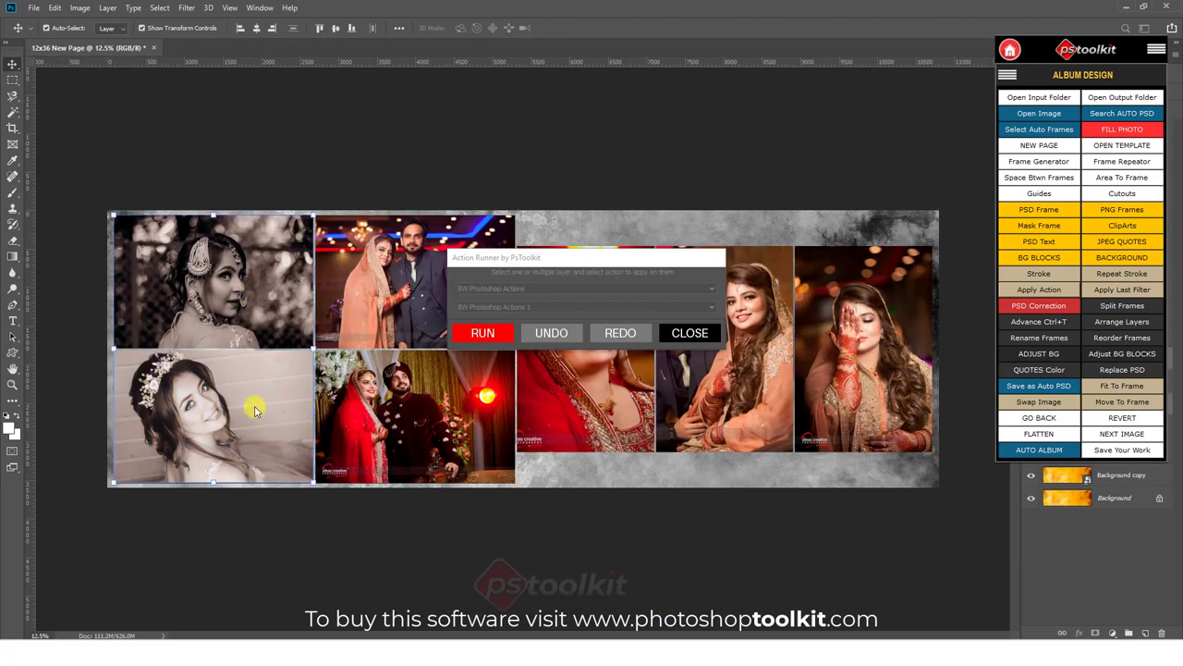
left_click(553, 337)
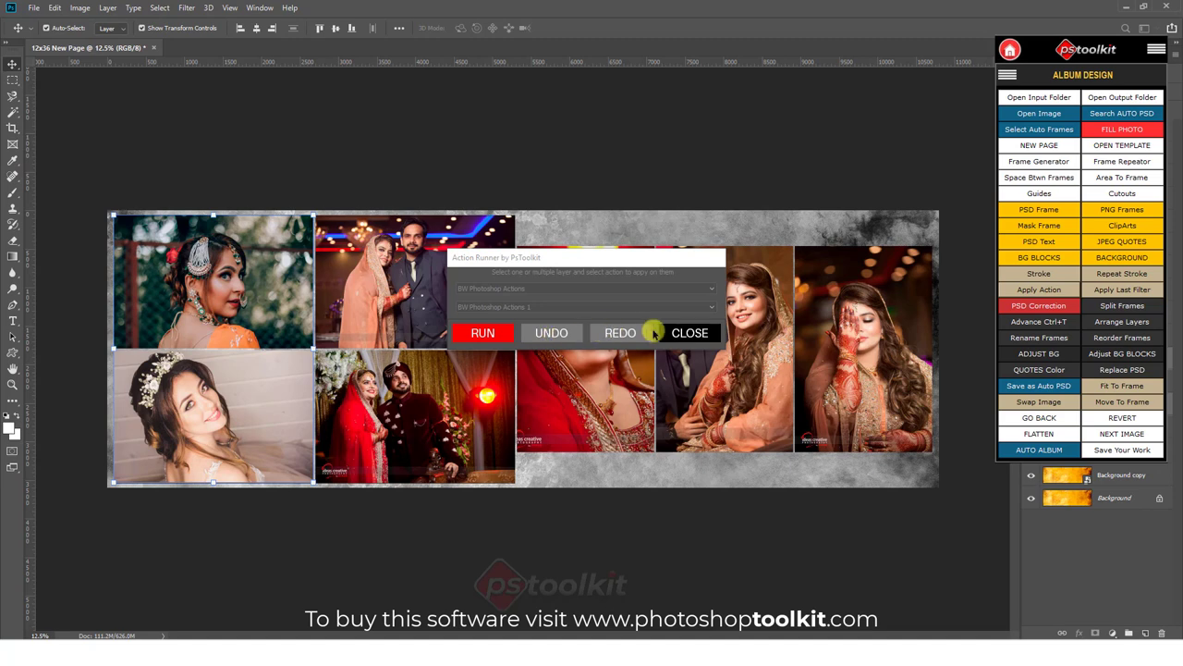
left_click(696, 334)
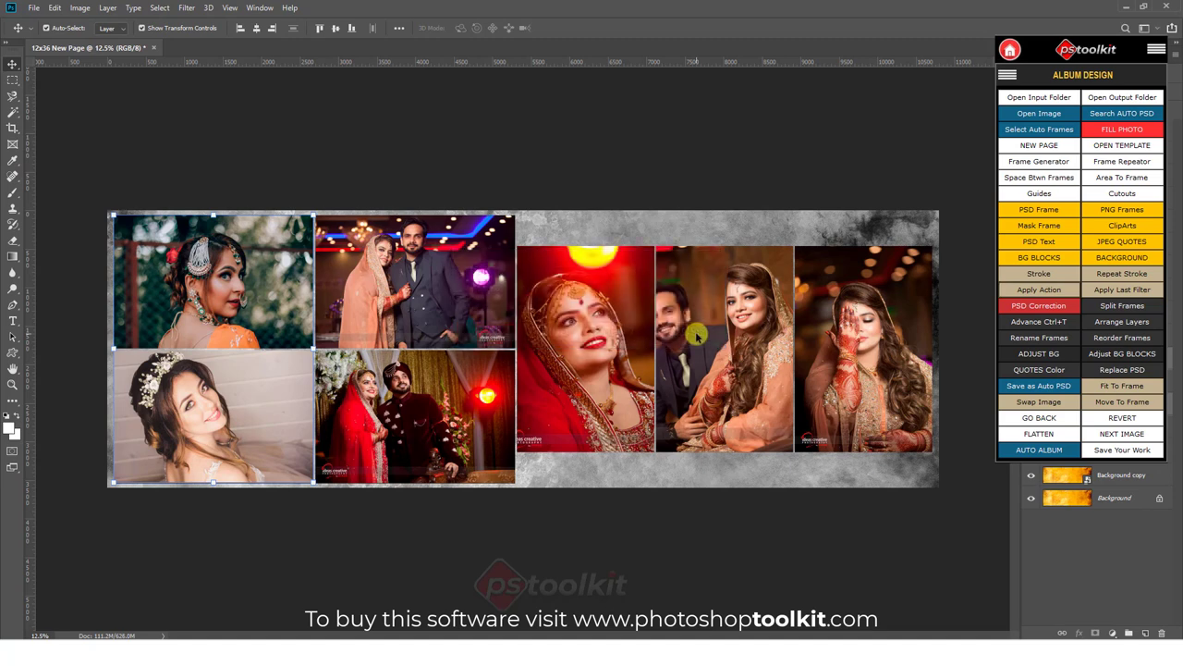
Select the two photos in the second column and the three large photos, and run BW Photoshop Actions 20 on all five.
left_click(427, 263)
left_click(403, 392, "shift")
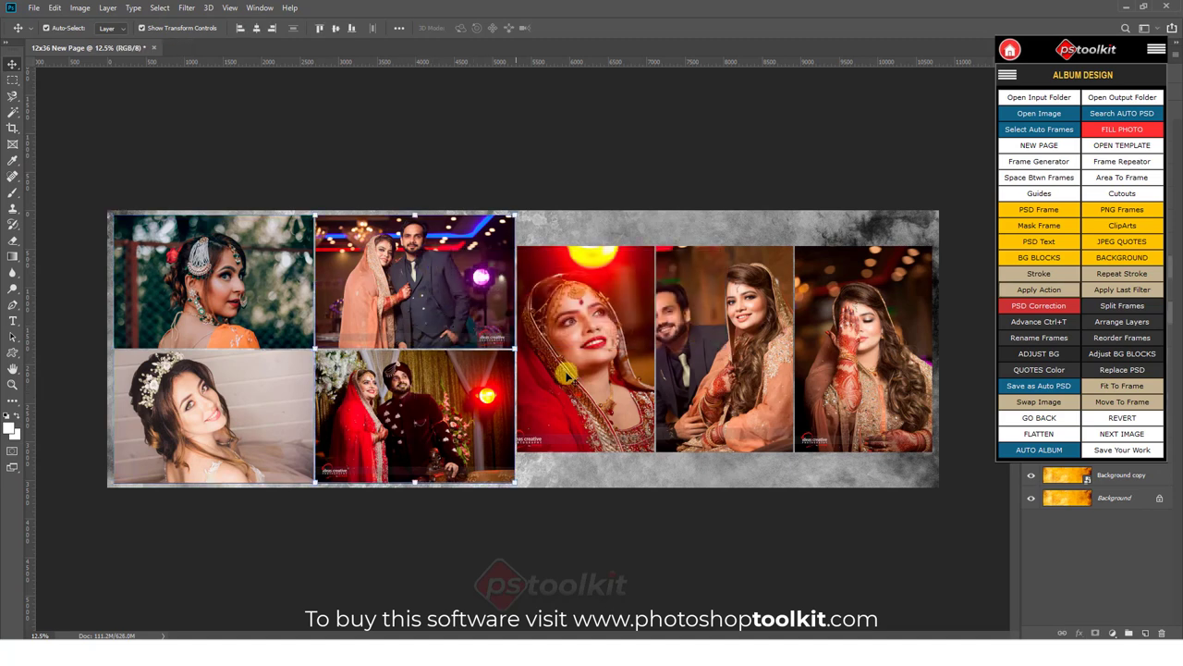
left_click(560, 367, "shift")
left_click(835, 331, "shift")
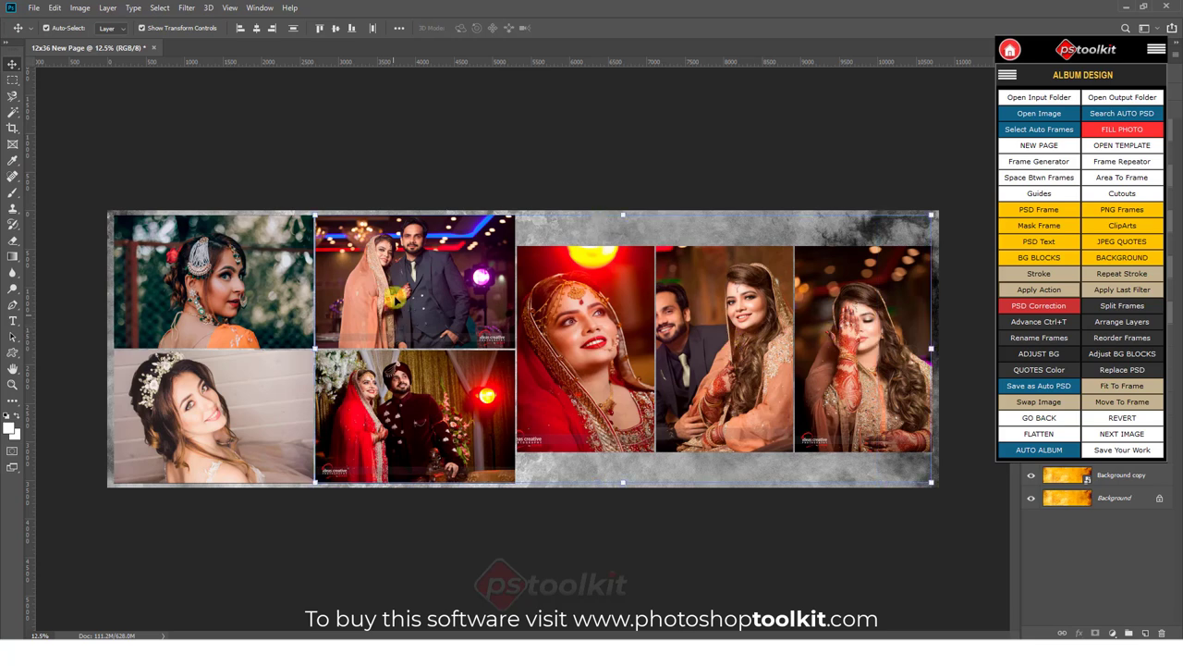
left_click(1047, 294)
left_click(529, 306)
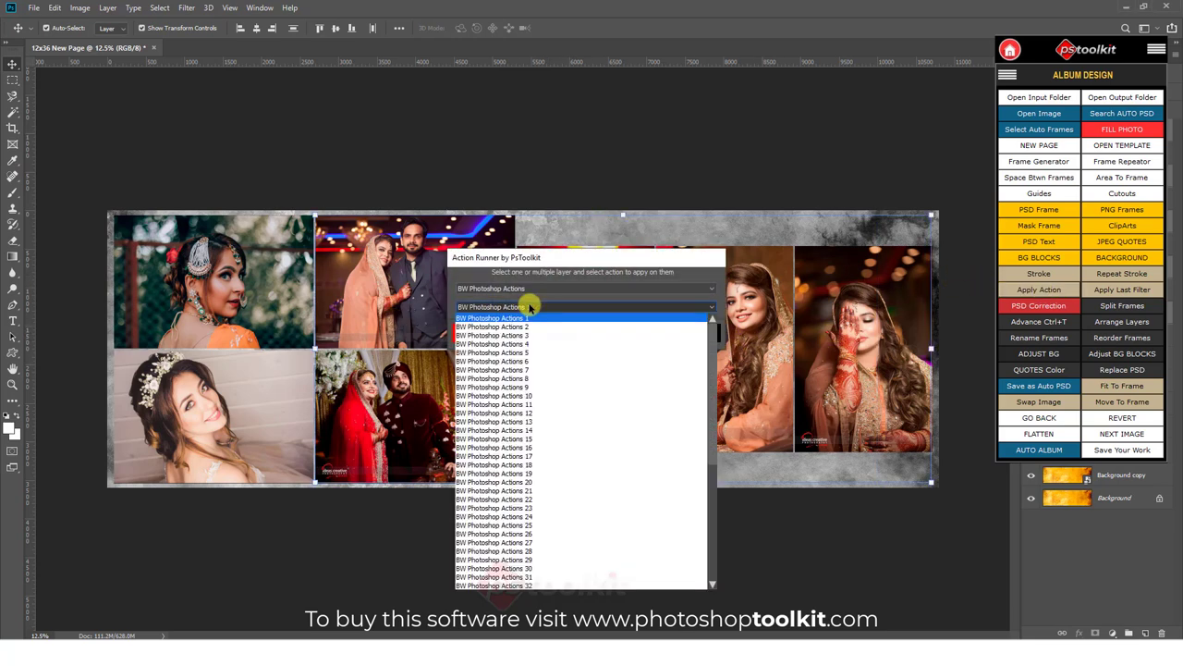
left_click(508, 482)
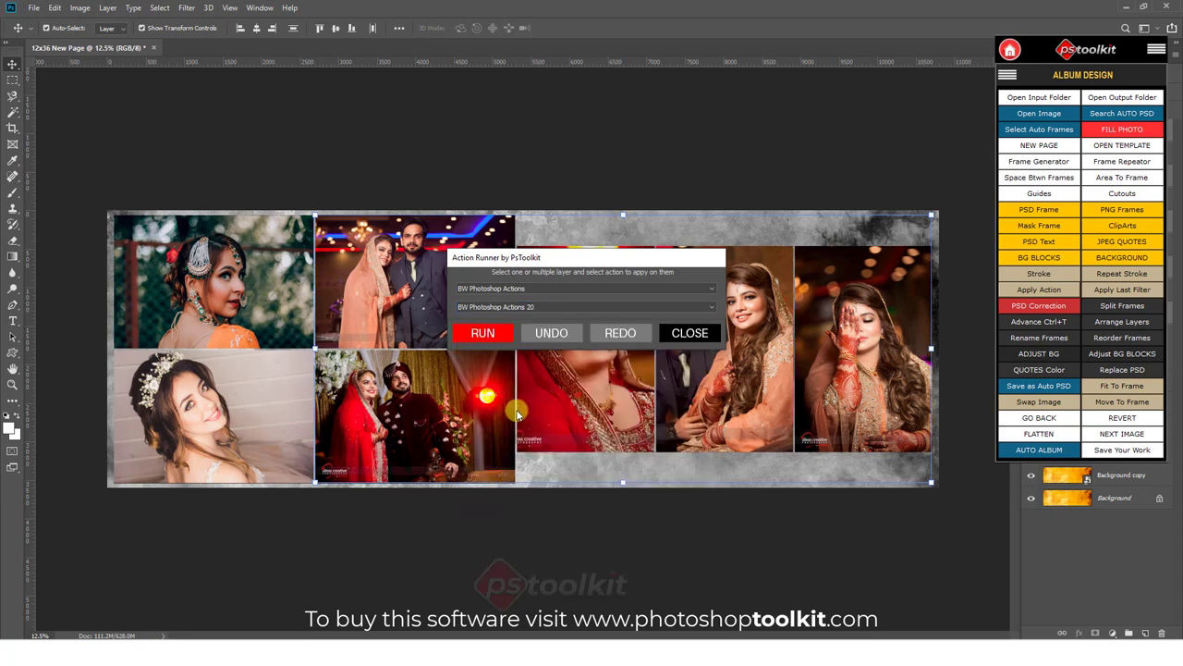
left_click(488, 335)
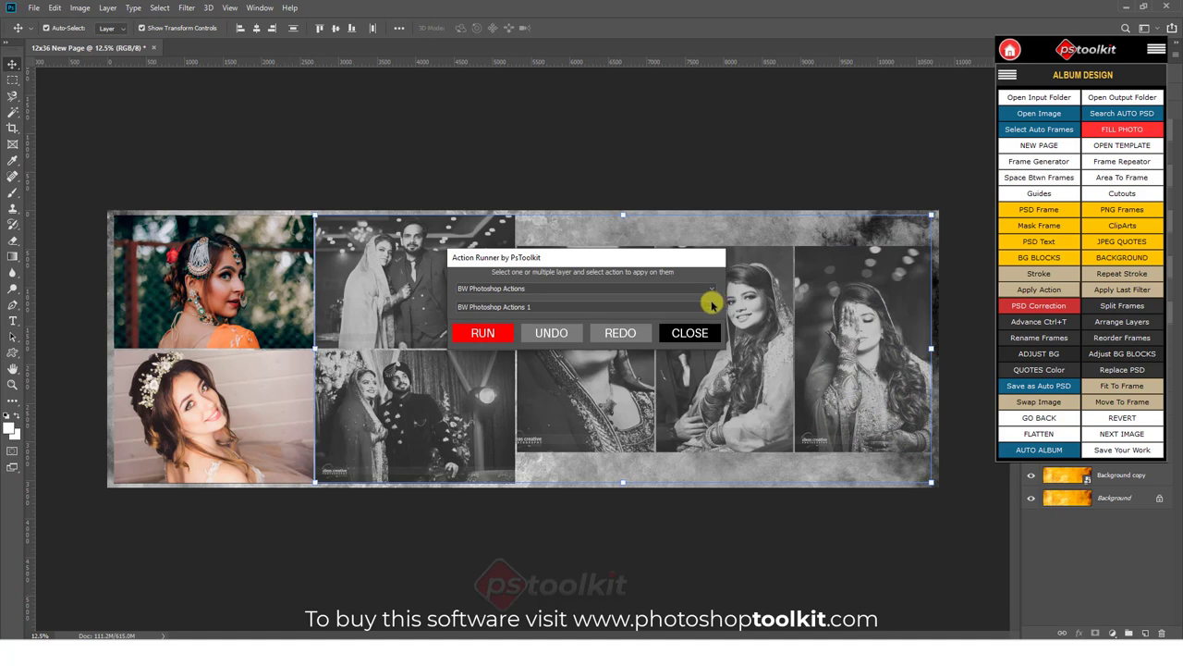
Close the Action Runner and undo the black-and-white action on the five photos.
left_click(589, 305)
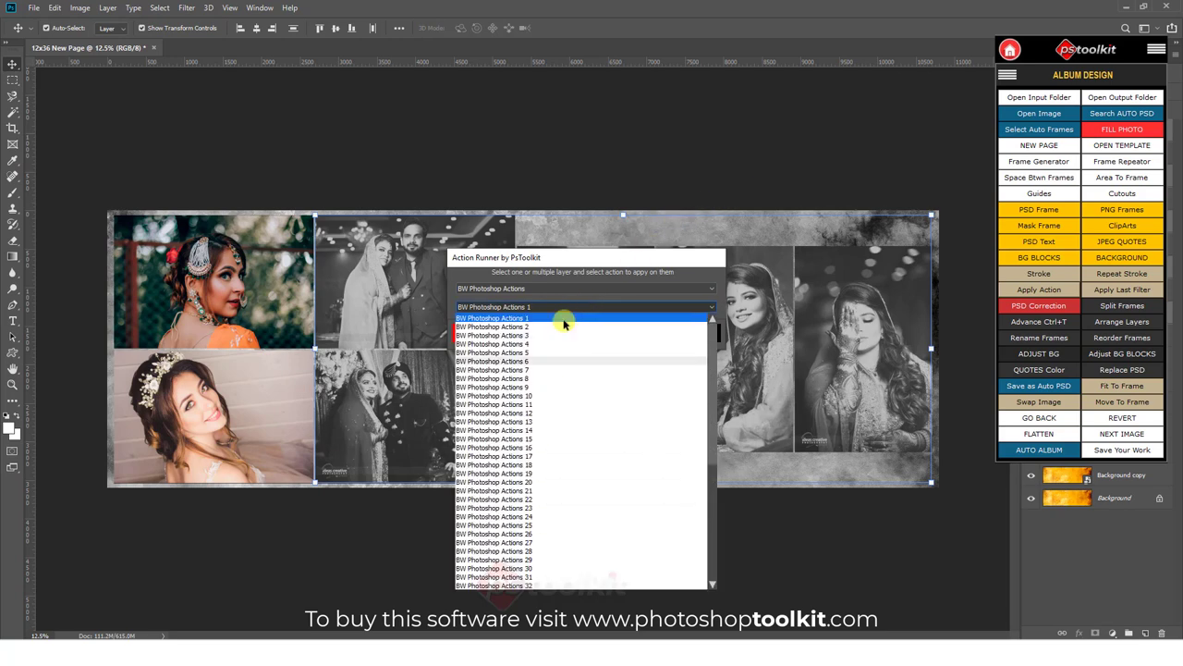
left_click(580, 262)
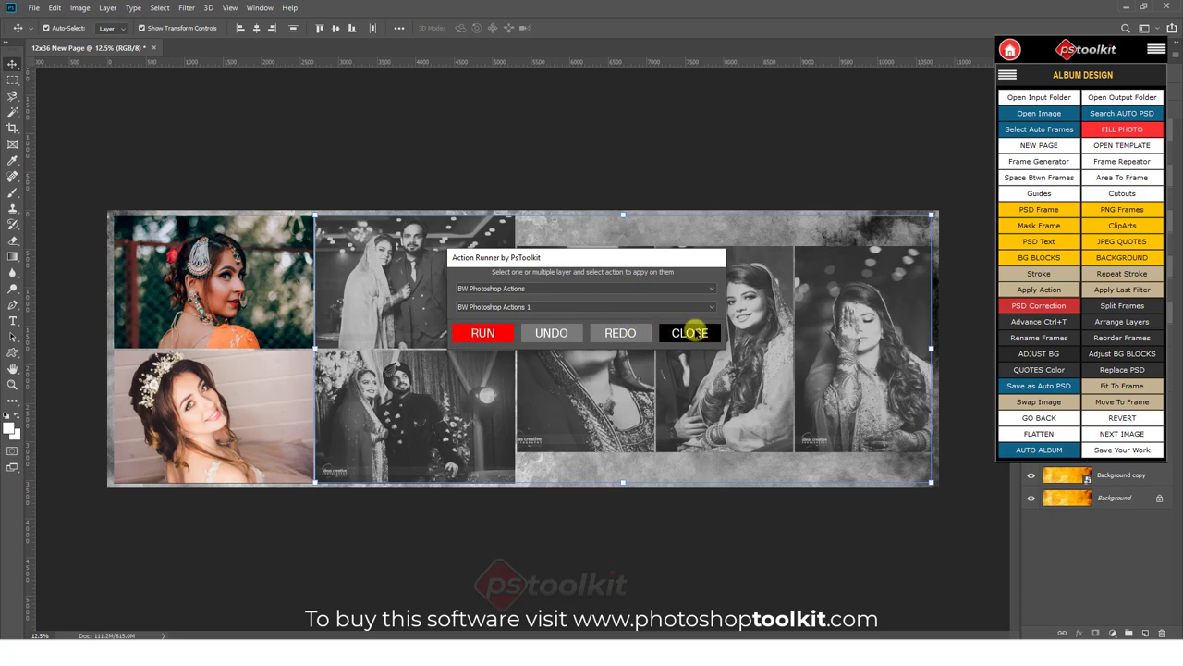
left_click(692, 333)
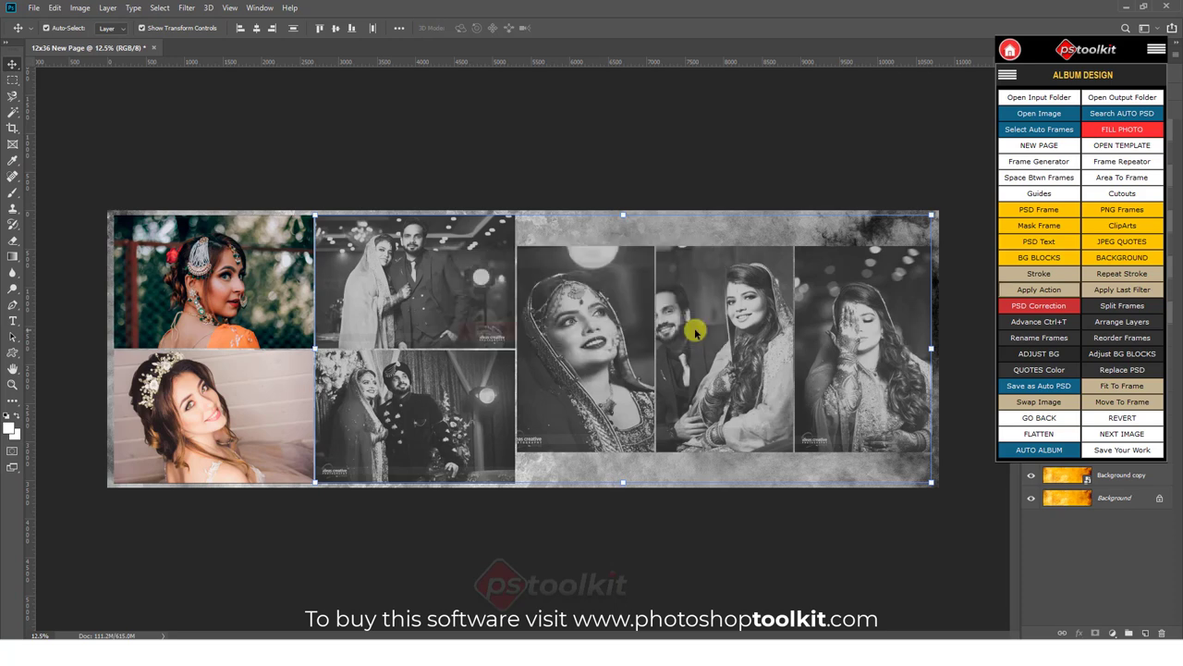
left_click(1039, 418)
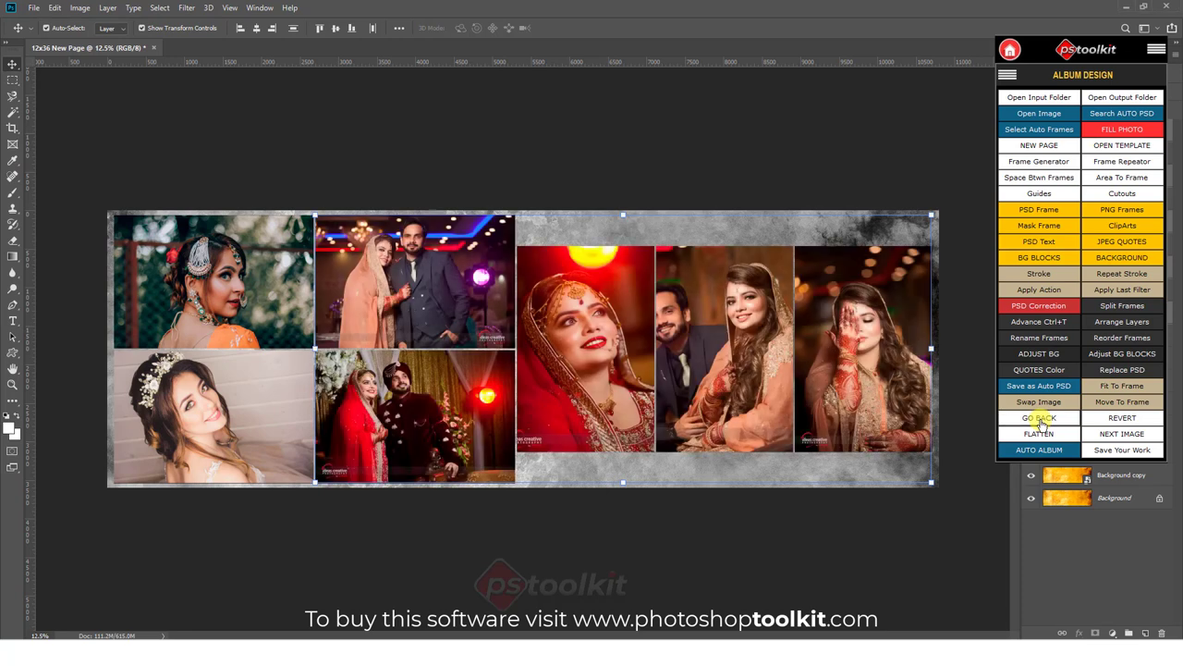
Select the four photos in the first two columns and run BW Photoshop Actions 15 on them together.
left_click(242, 294)
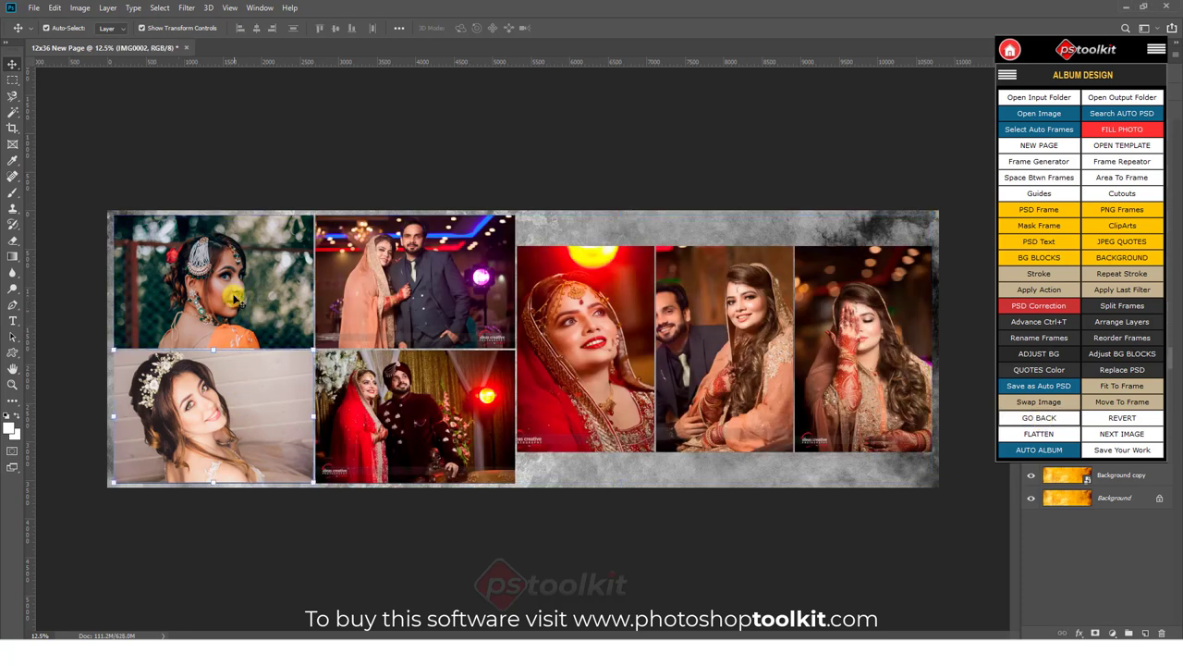
left_click(229, 386, "shift")
left_click(401, 399, "shift")
left_click(405, 282, "shift")
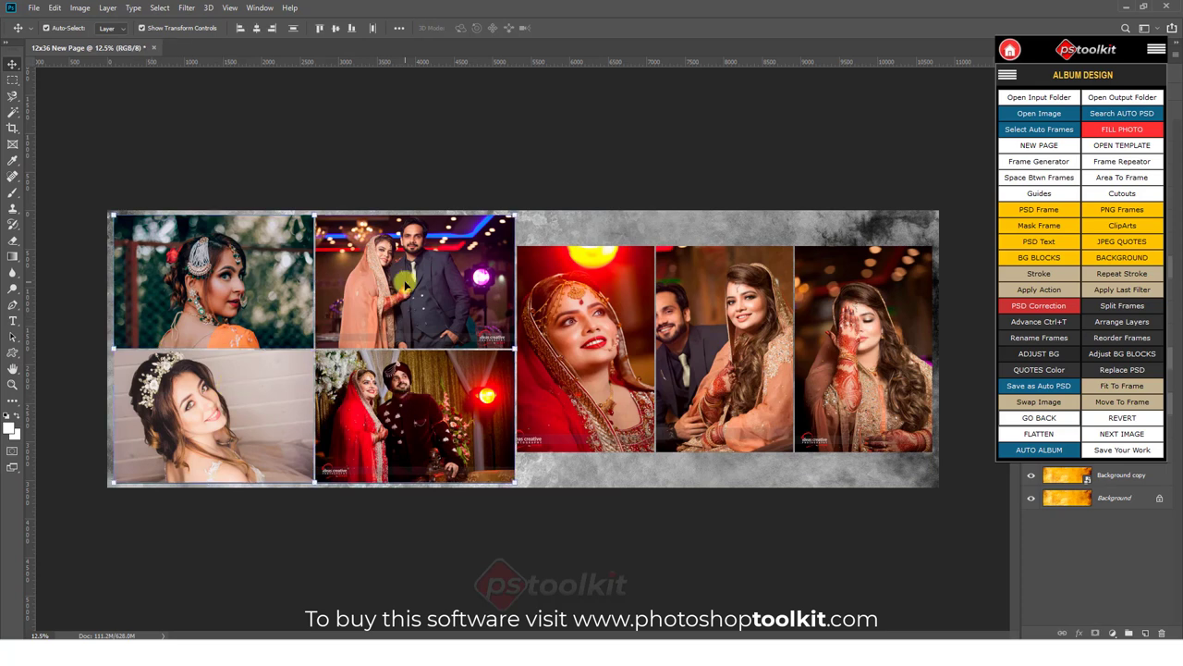
left_click(1018, 291)
left_click(1023, 291)
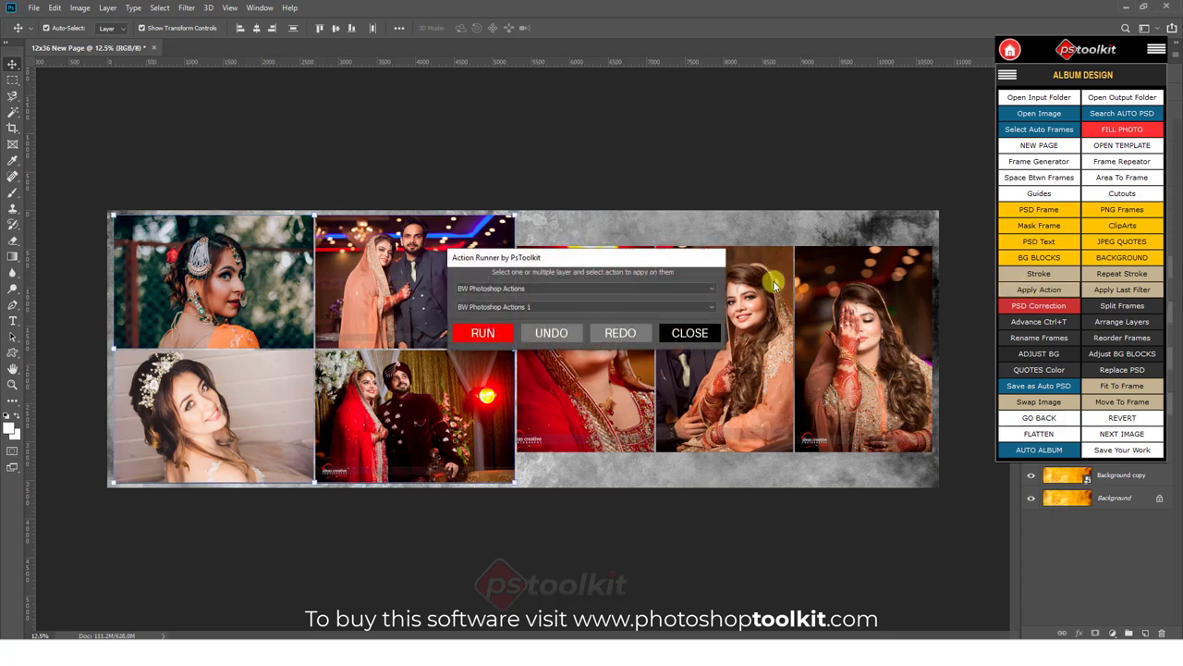
left_click(528, 306)
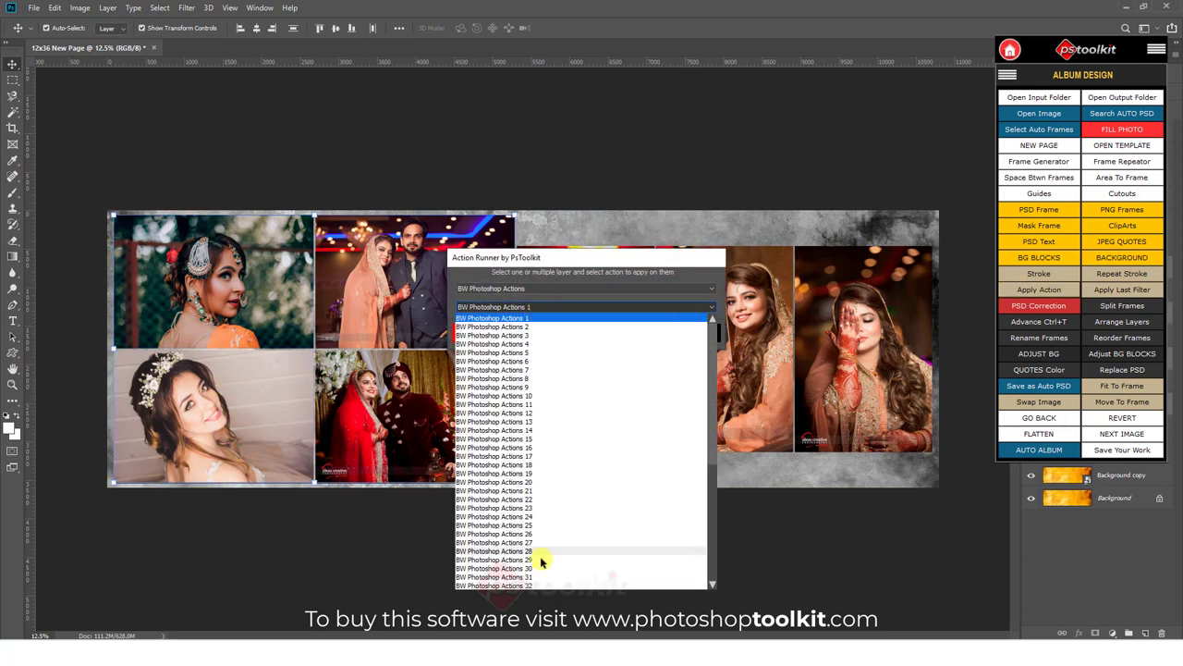
left_click(533, 439)
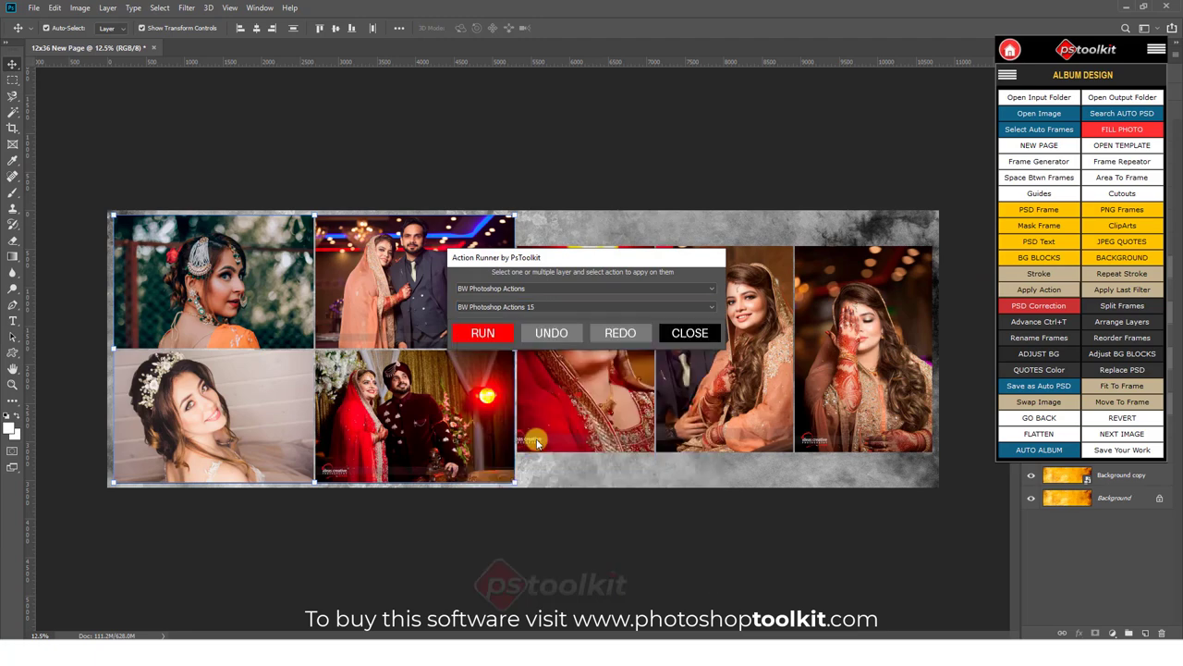
left_click(480, 334)
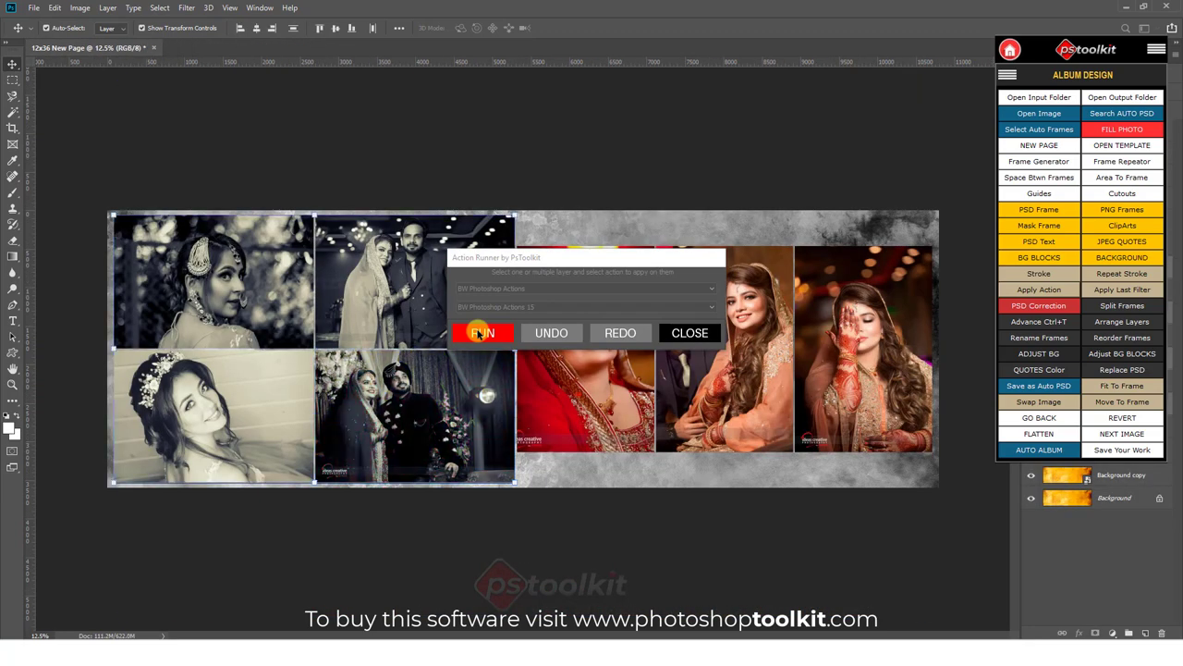
Undo and redo the action on the four photos within the Action Runner, and leave it undone.
left_click(551, 335)
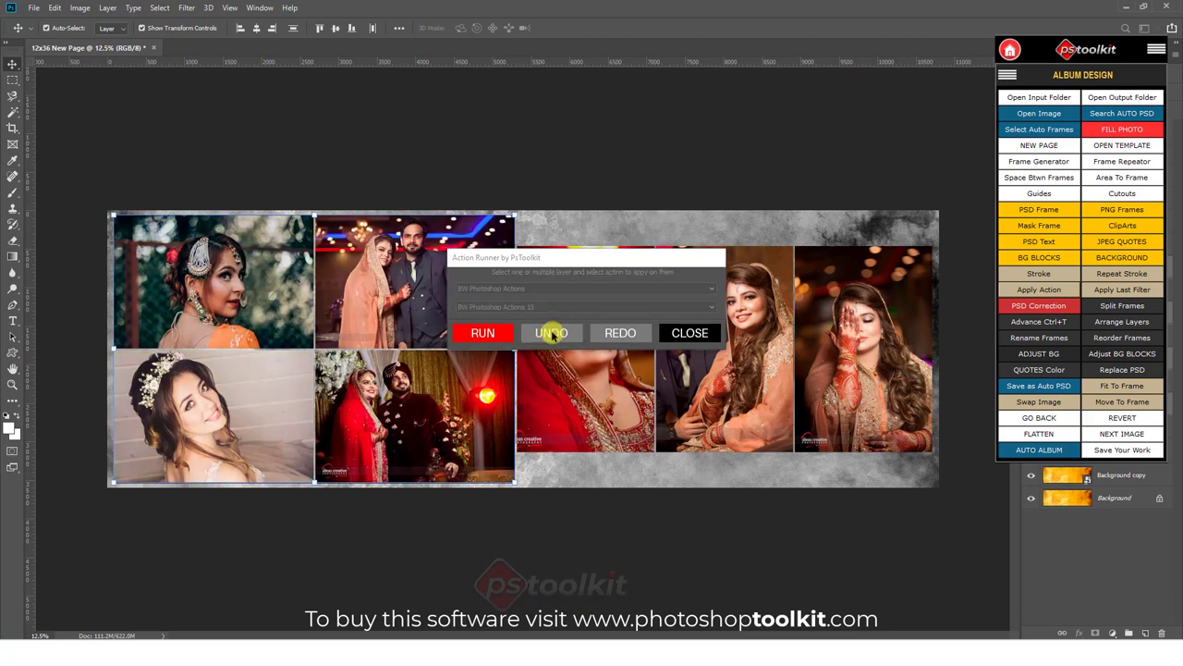
left_click(634, 333)
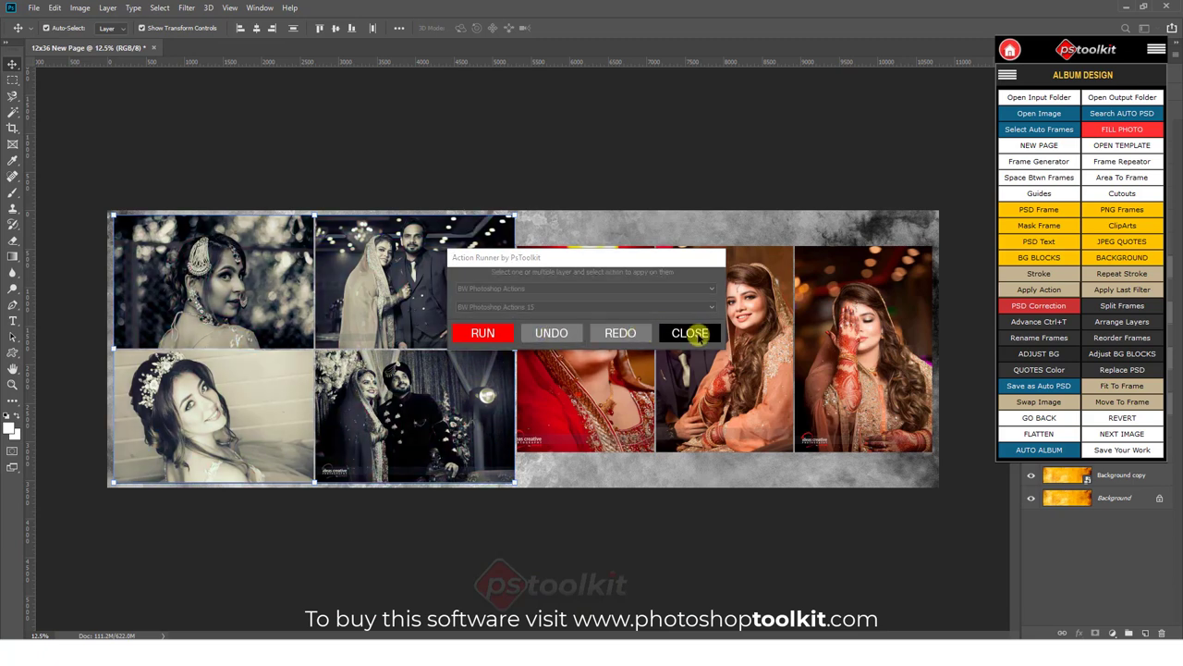
left_click(553, 335)
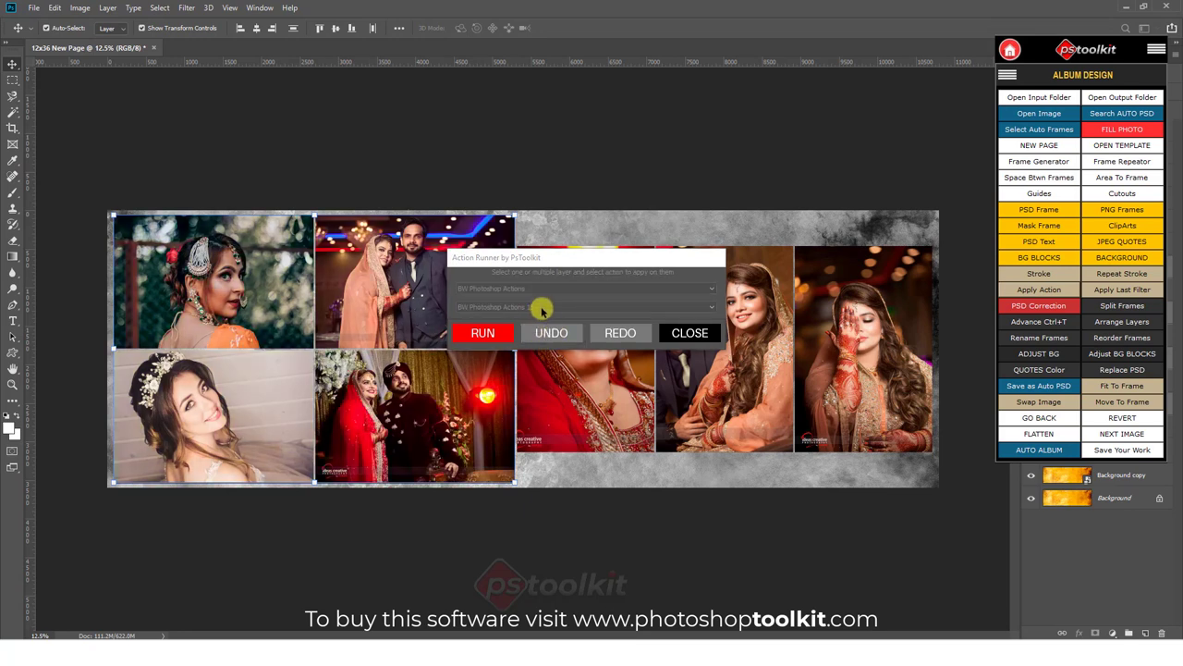
Try BW Photoshop Actions 28 on the same four photos, close the Action Runner, and revert the photos to colour.
left_click(536, 308)
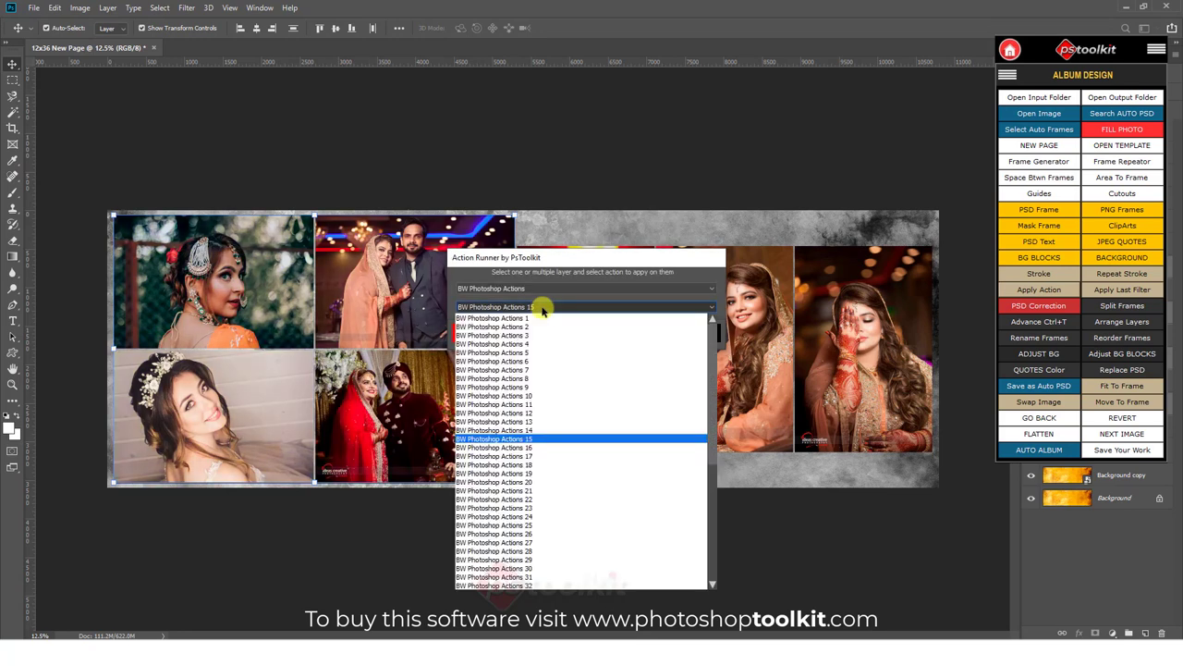
left_click(510, 550)
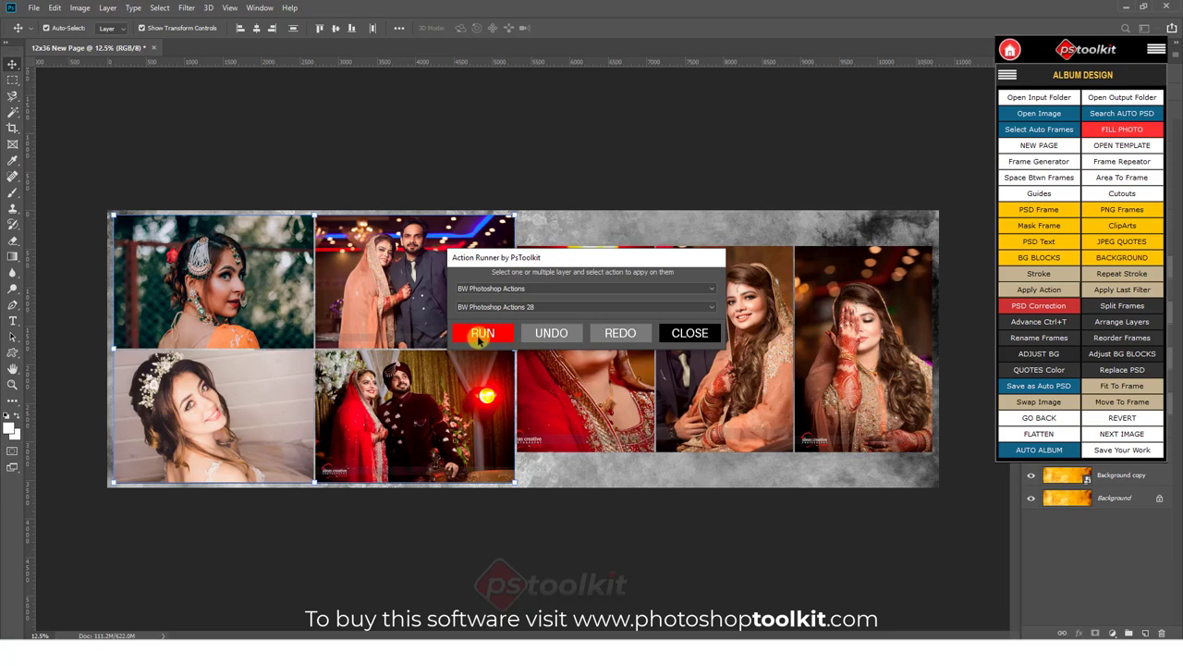
left_click(479, 337)
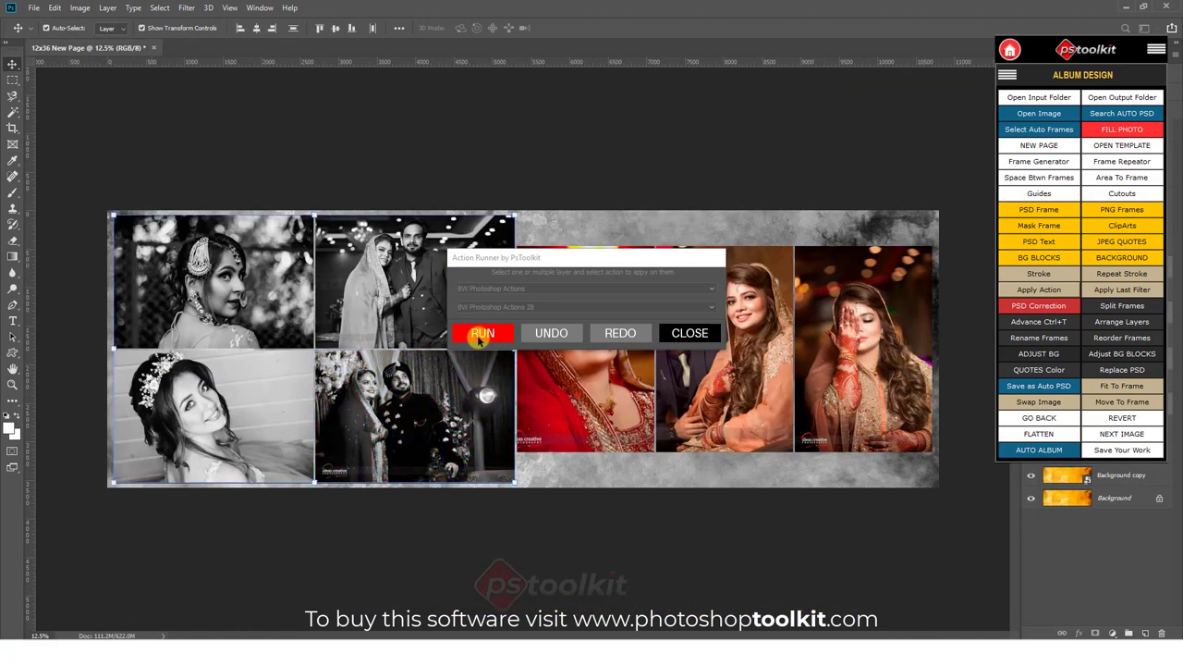
left_click(691, 333)
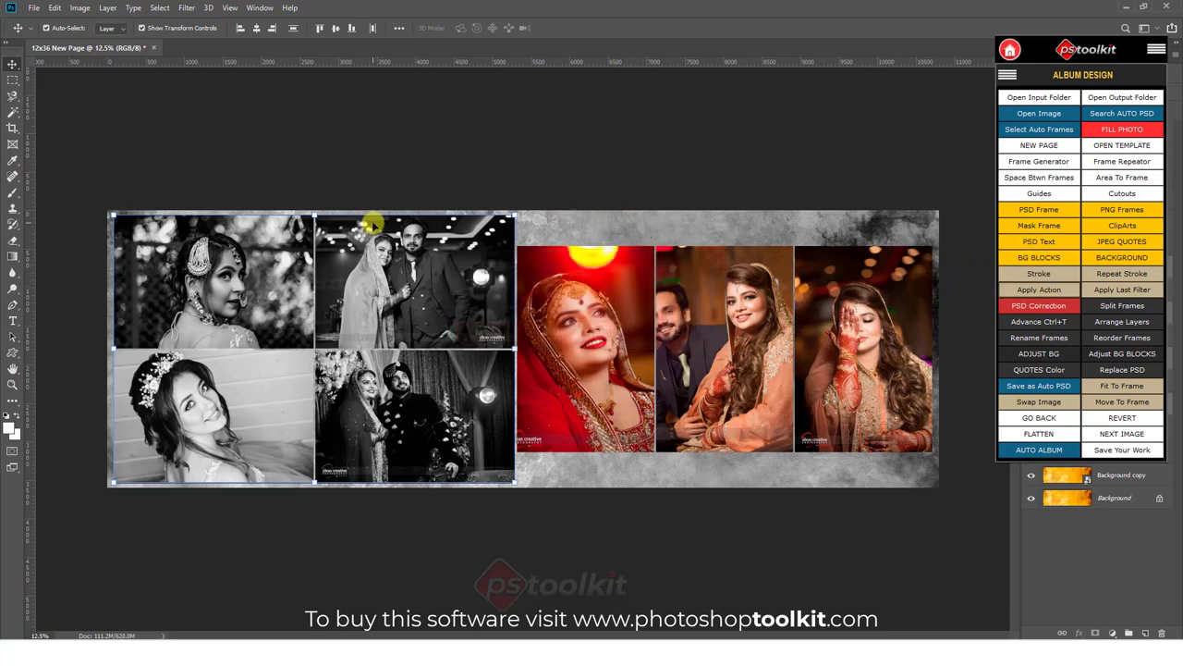
left_click(1039, 419)
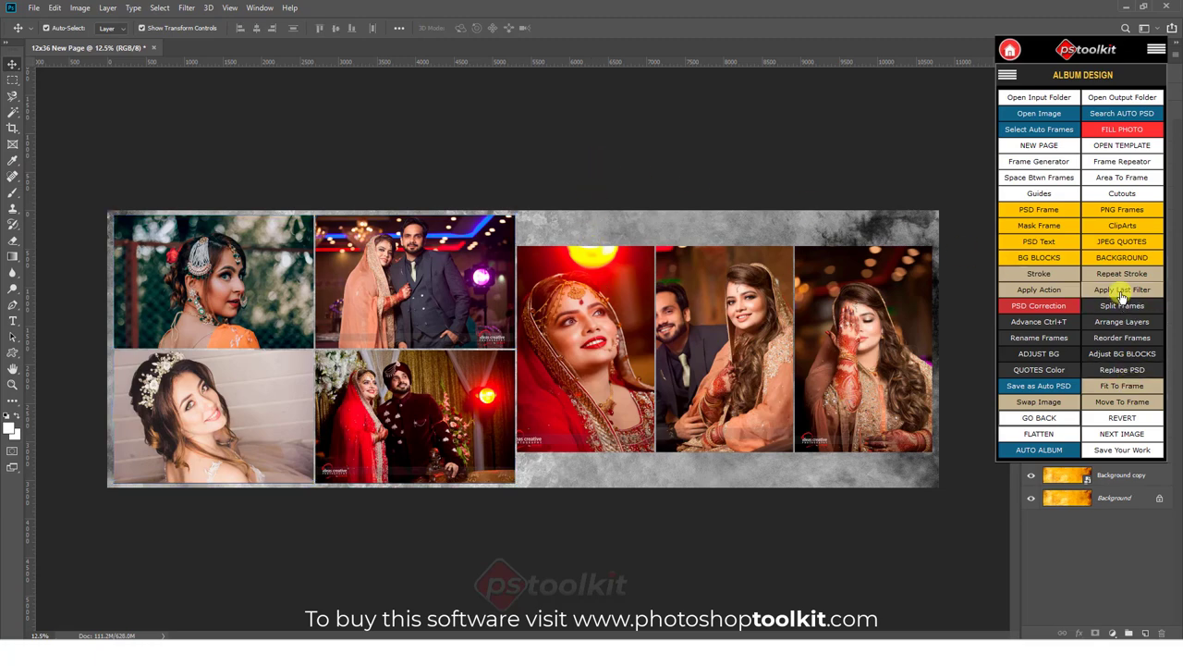
Open the smart object of the photo IMG0001, raise its exposure with the Camera Raw Filter, and save it back to the album page.
left_click(273, 275)
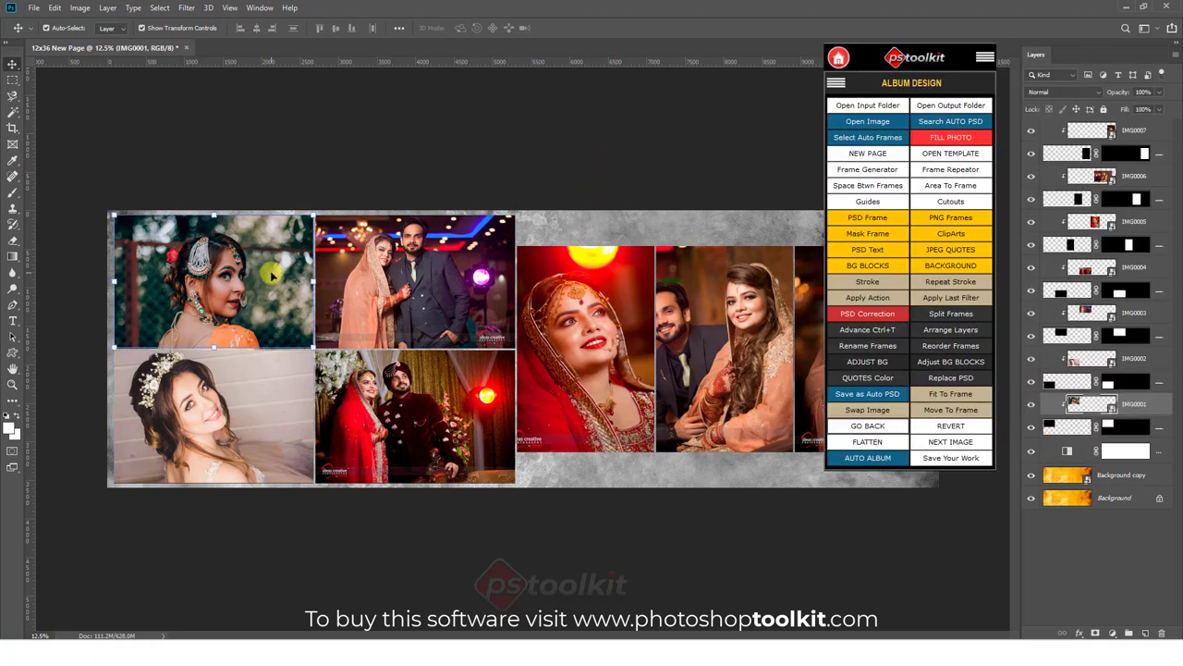
double_click(1112, 411)
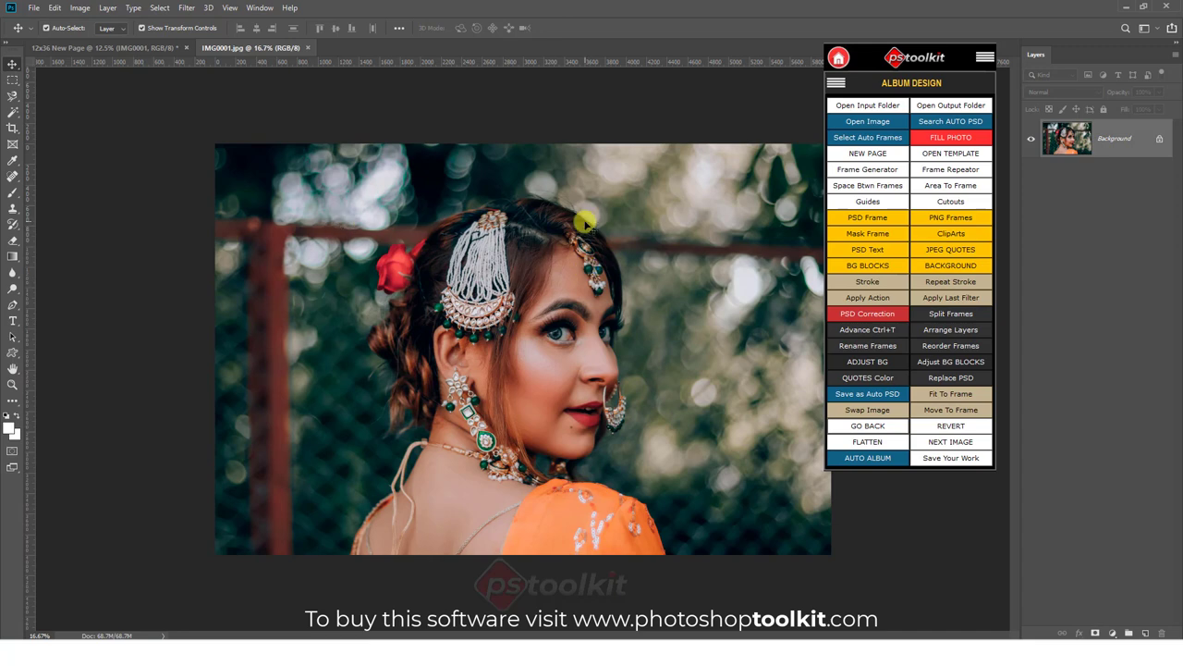
left_click(186, 8)
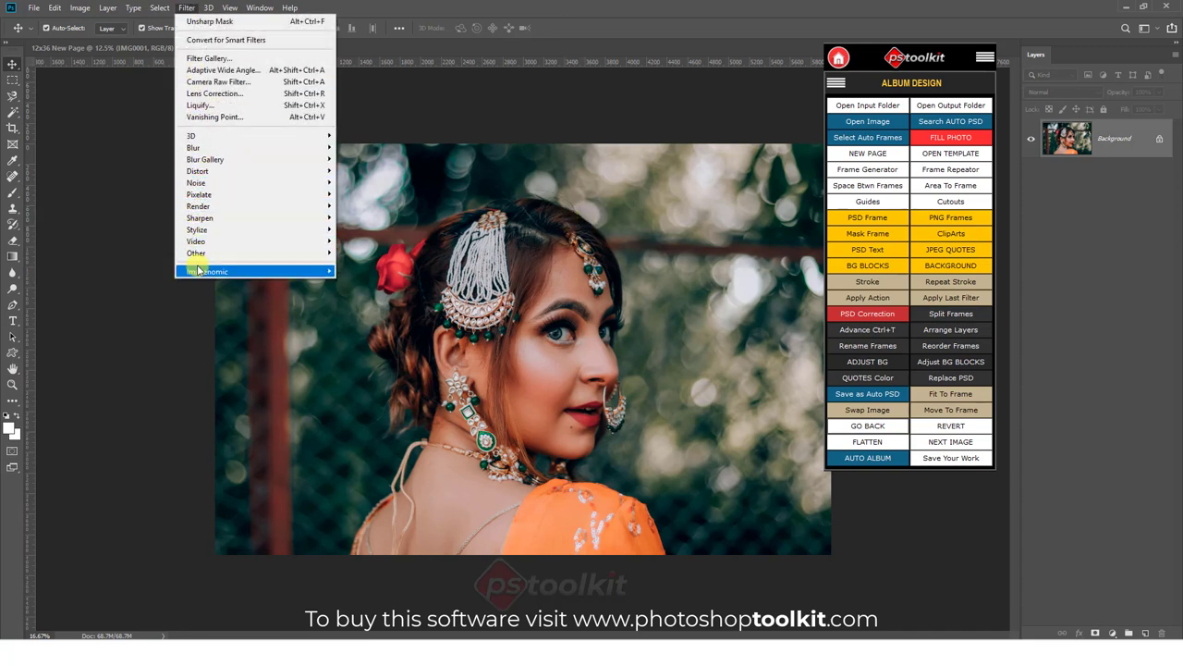
mouse_move(197, 270)
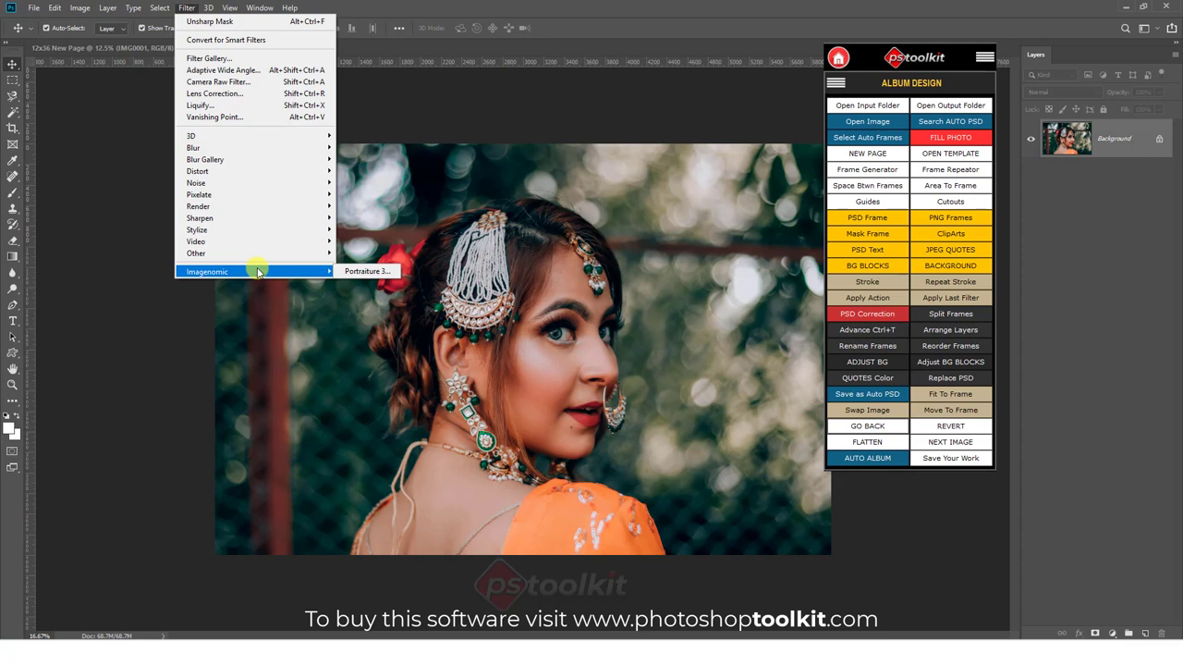
left_click(218, 85)
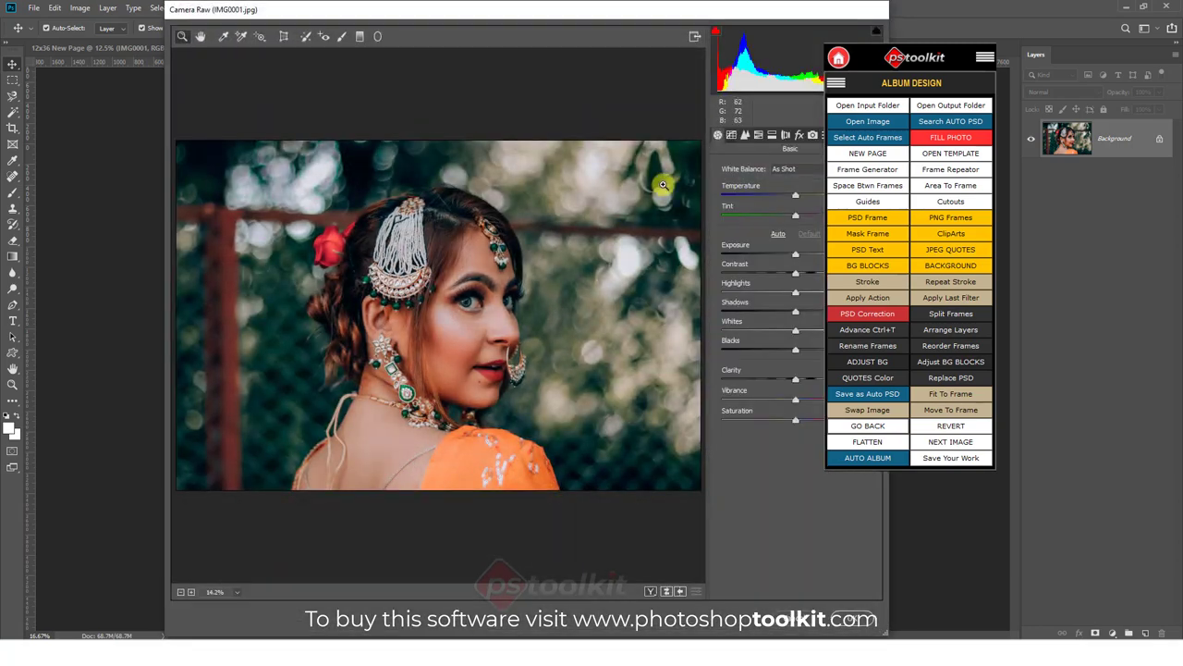
left_click_drag(794, 257, 809, 252)
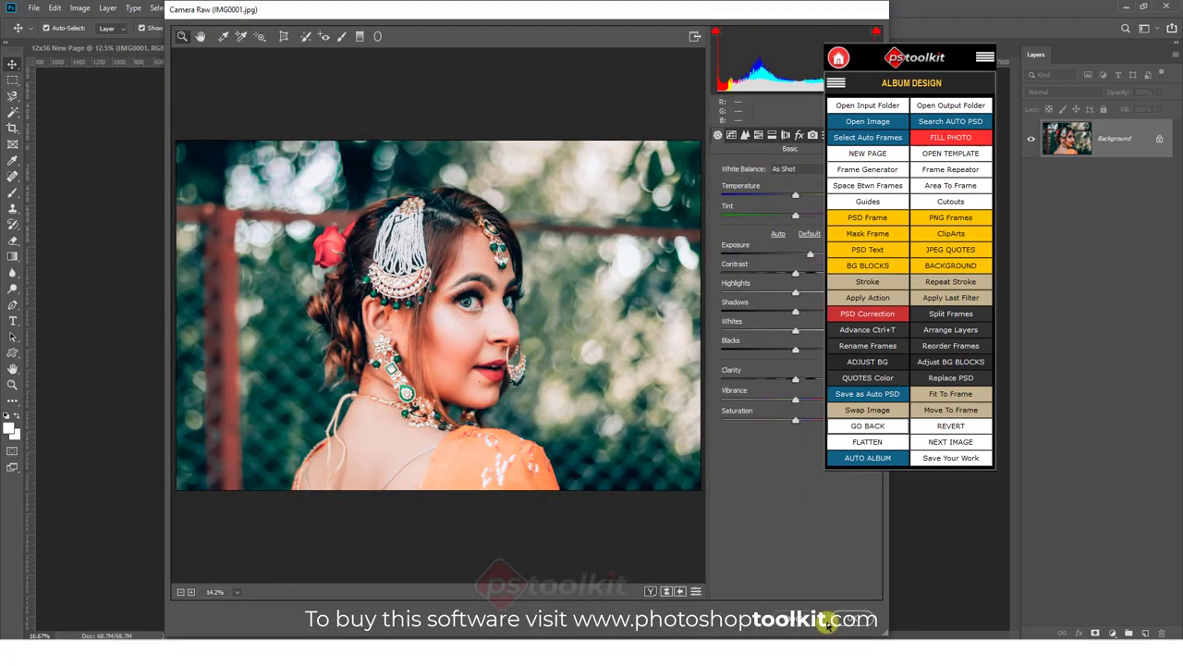
left_click(846, 620)
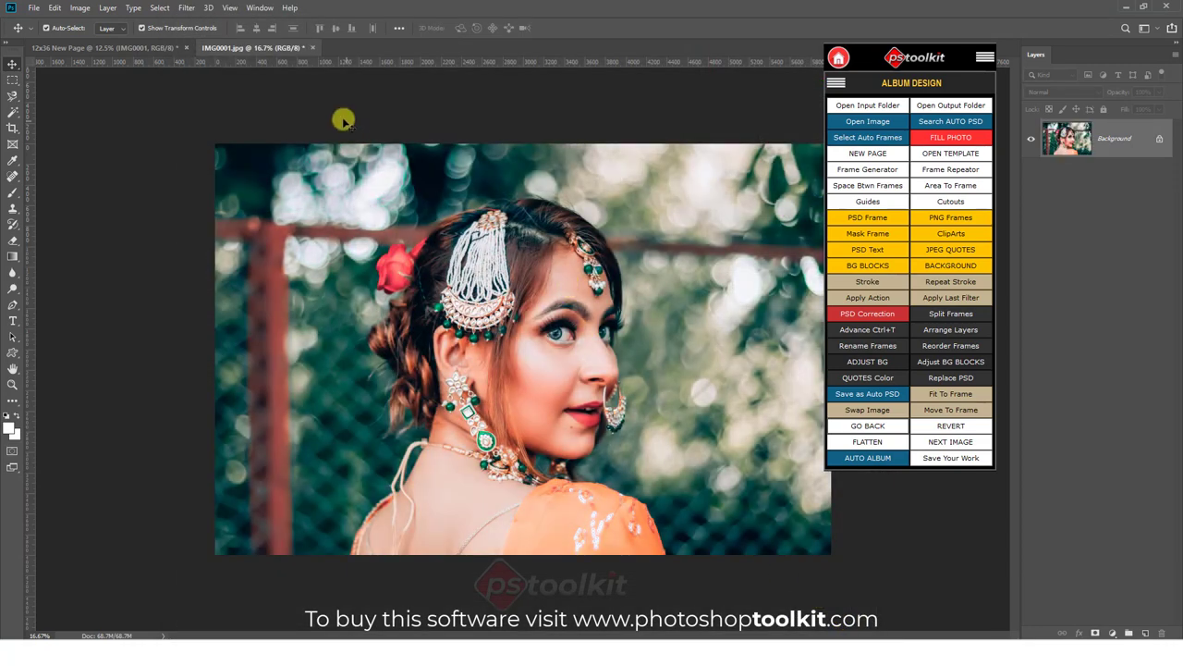
left_click(312, 47)
left_click(533, 246)
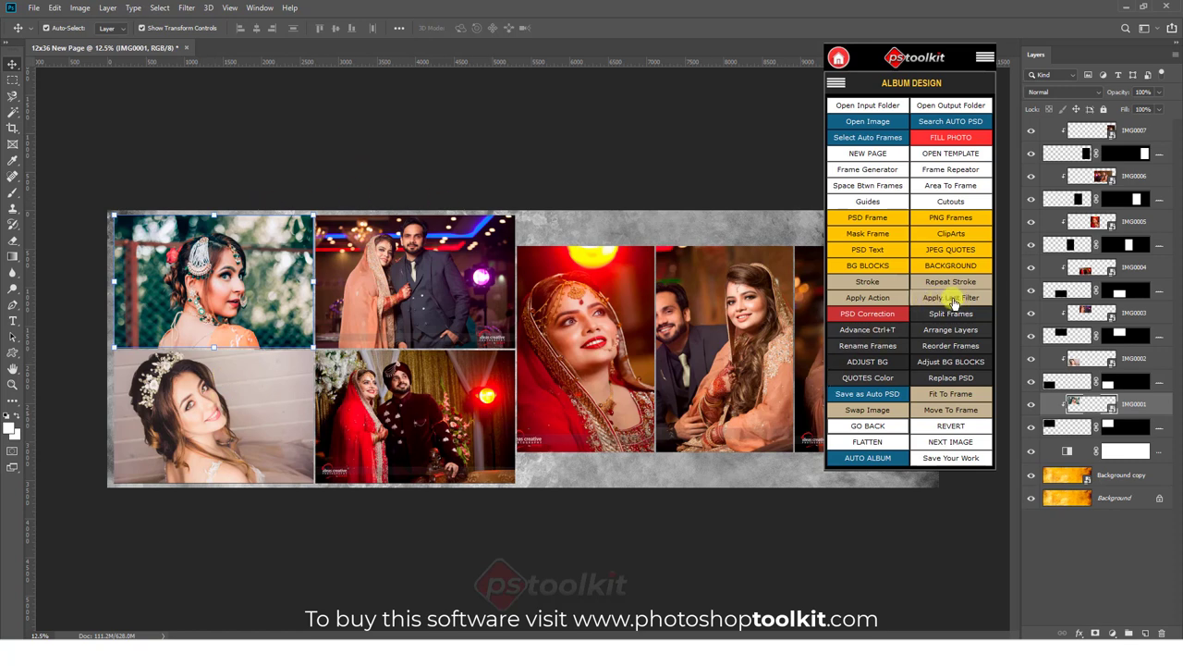
Select the photos IMG0002, IMG0003 and IMG0004 together and apply the last filter to them.
left_click(242, 392)
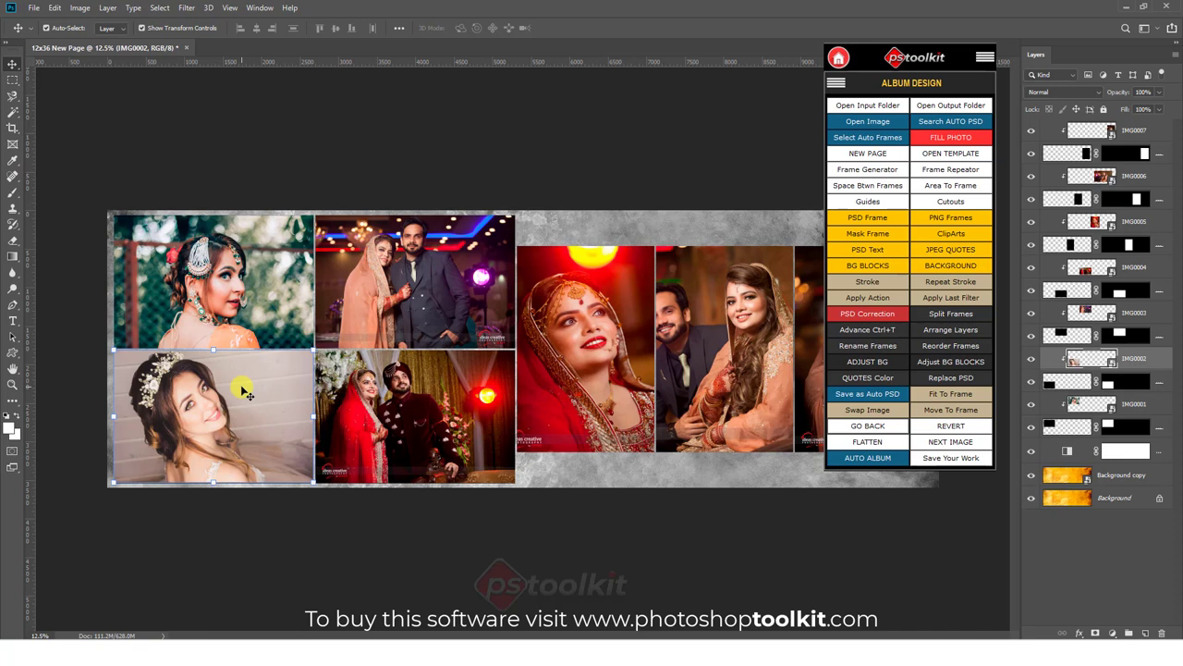
left_click(410, 389, "shift")
left_click(424, 246, "shift")
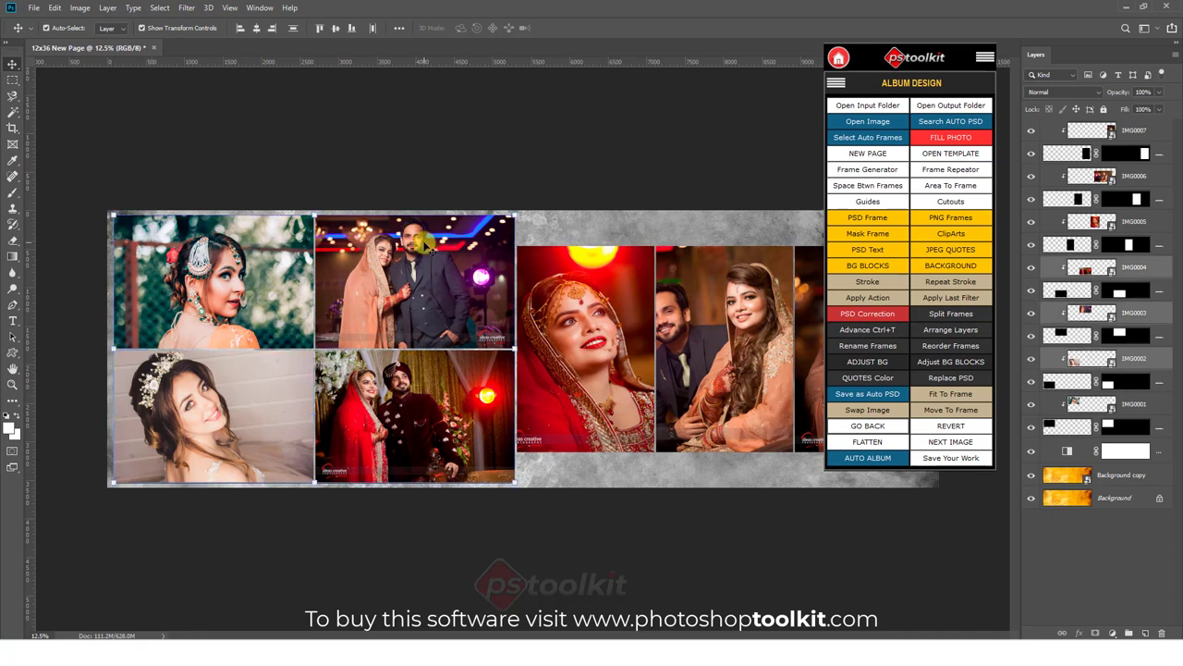
left_click(938, 303)
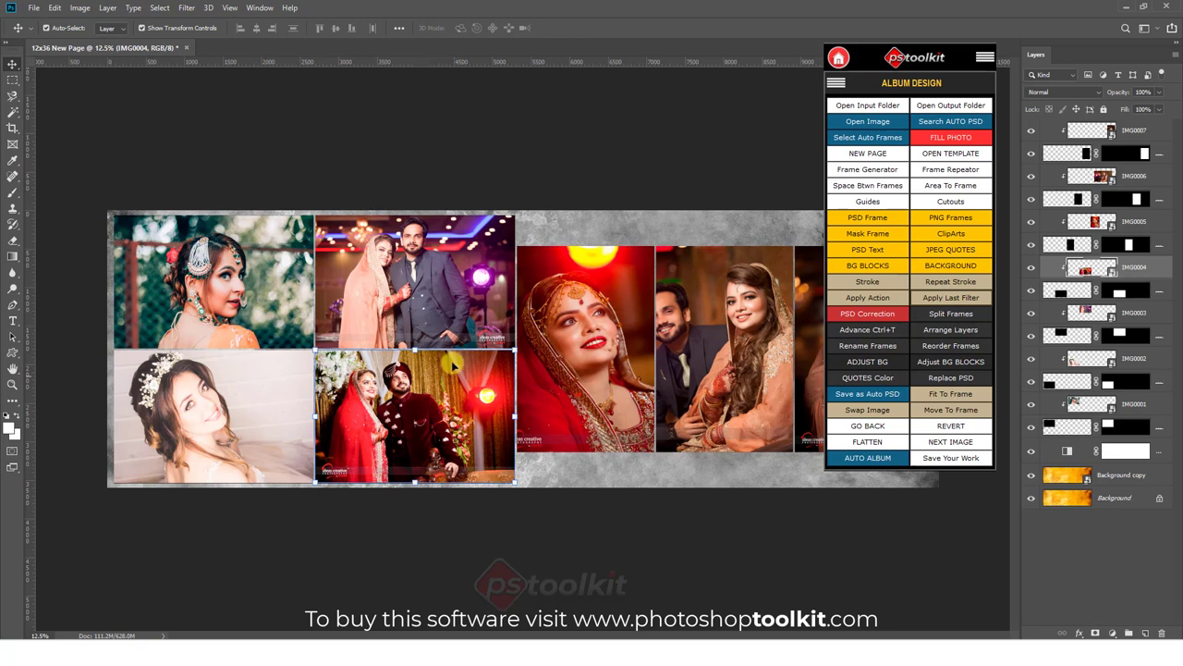
Open the smart object of IMG0004, convert it to grayscale with the Camera Raw Filter, and save it back to the page.
double_click(1113, 275)
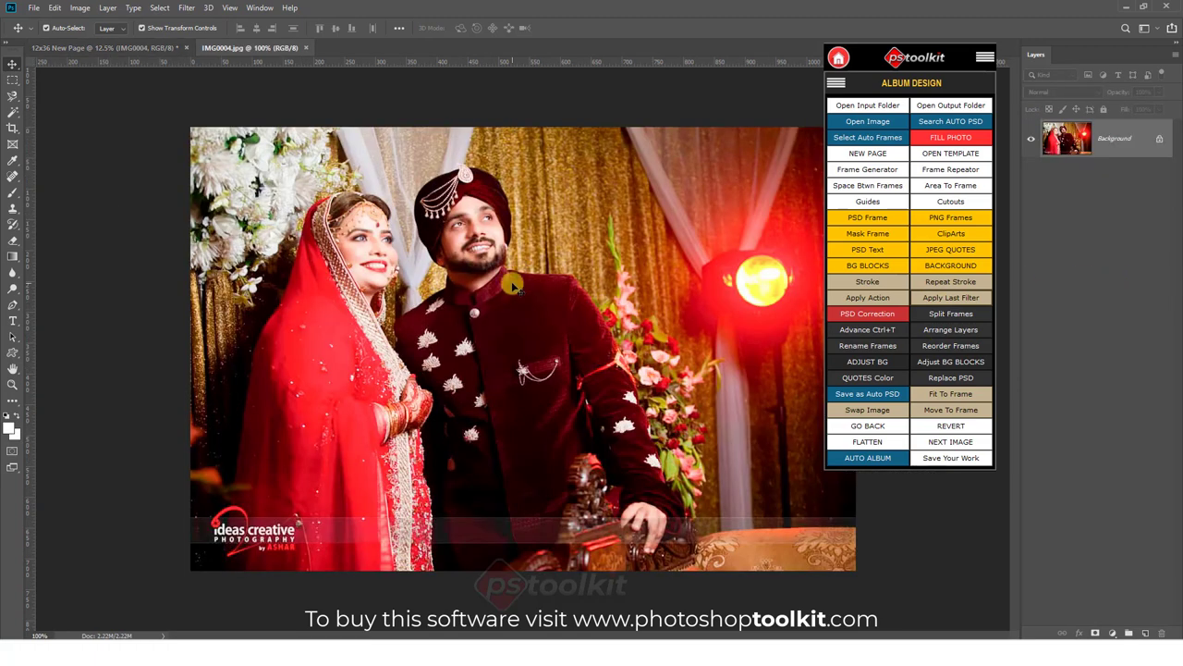
left_click(187, 8)
left_click(198, 82)
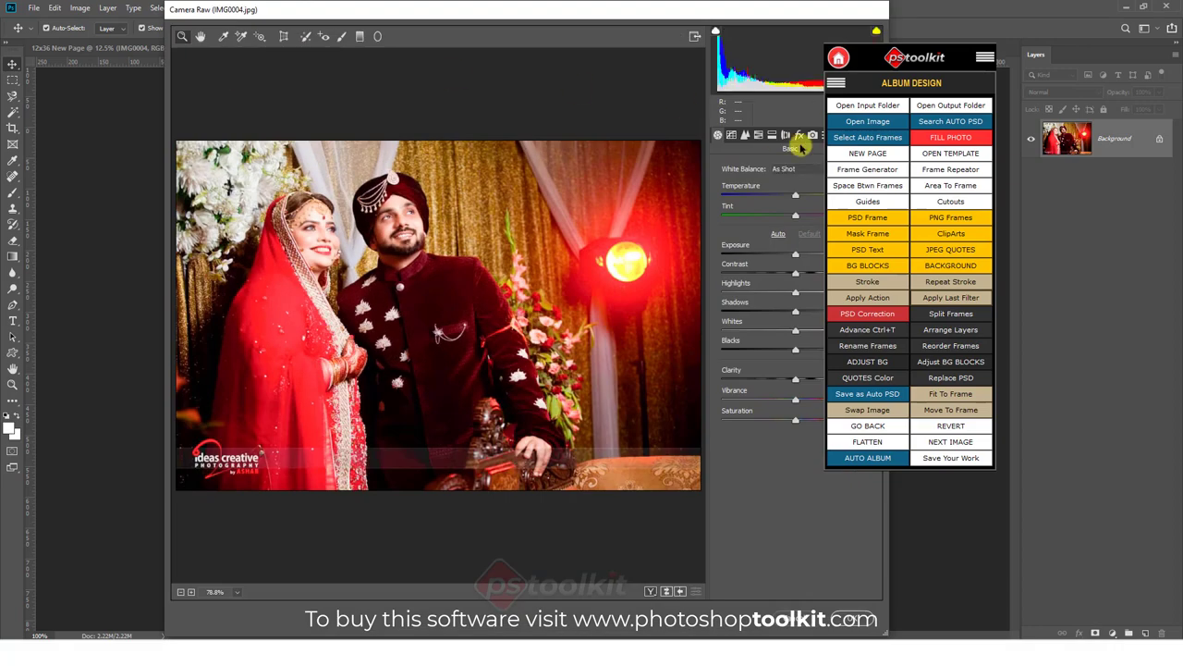
left_click(773, 136)
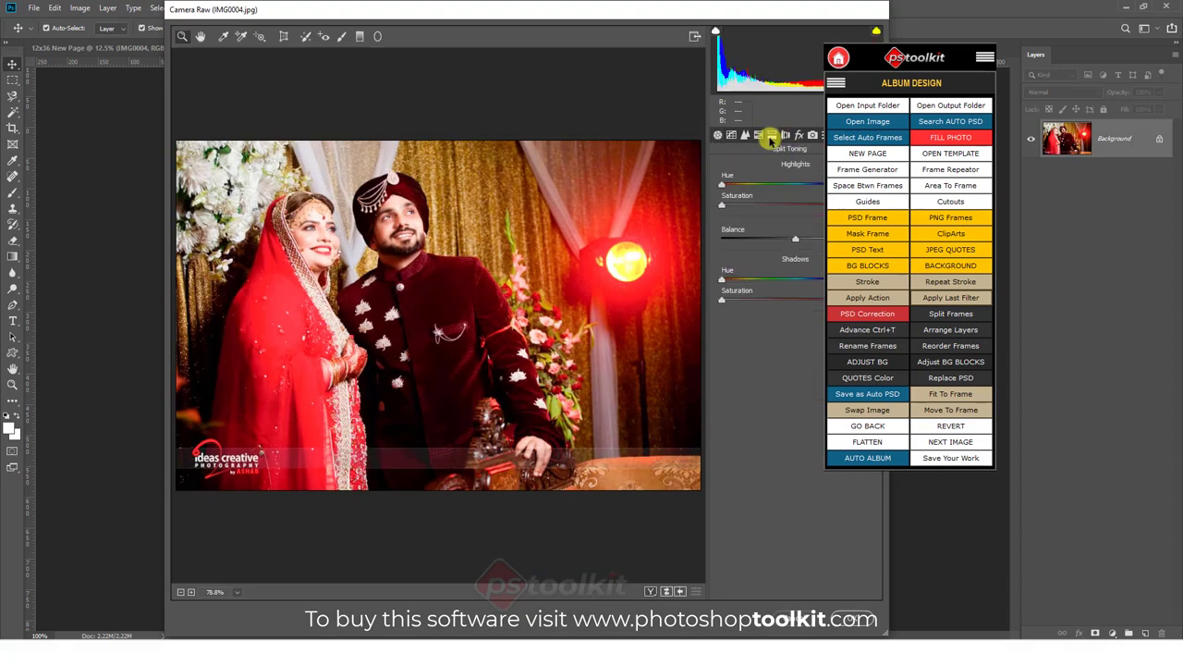
left_click(758, 136)
left_click(763, 166)
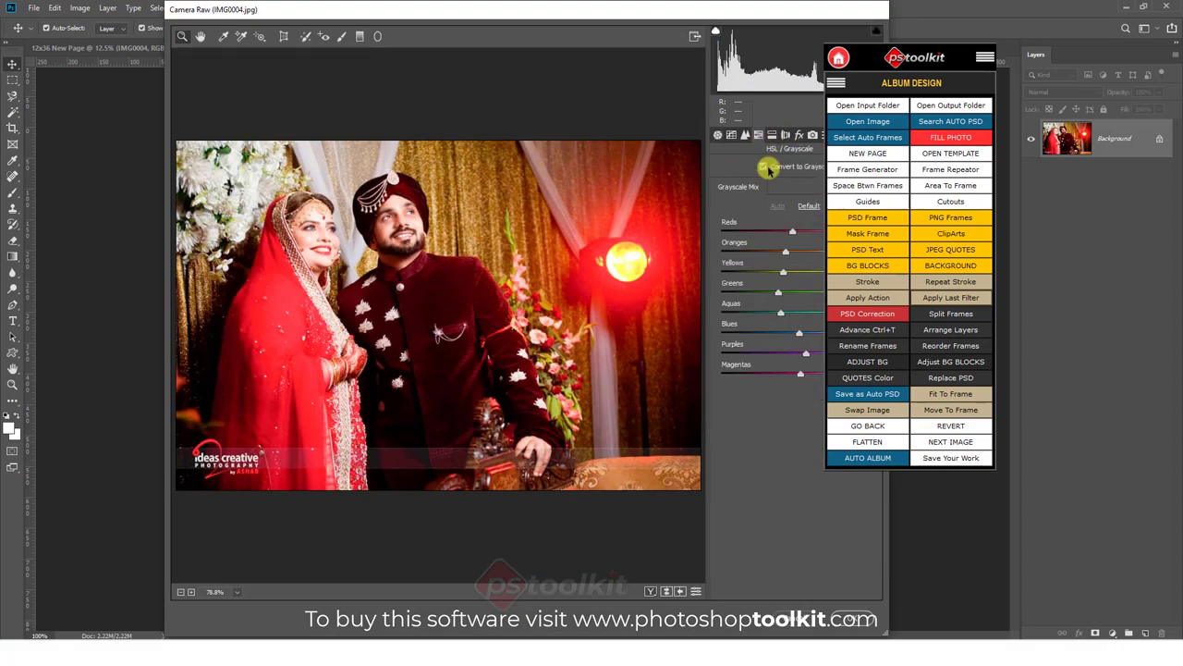
left_click(849, 612)
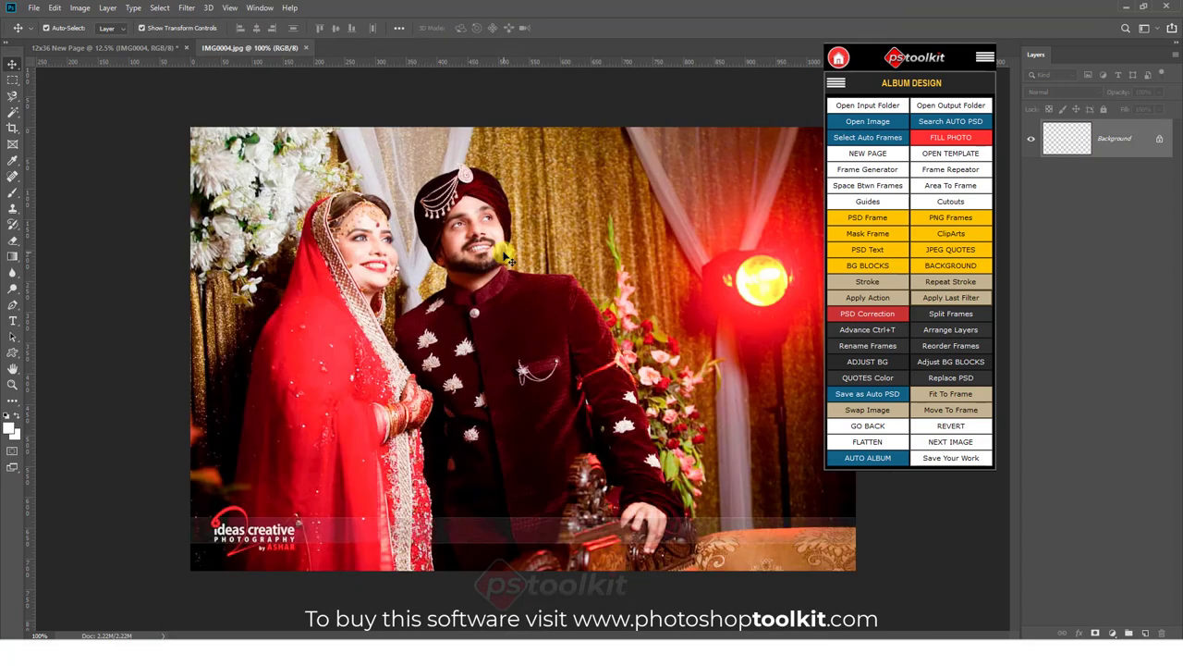
left_click(312, 50)
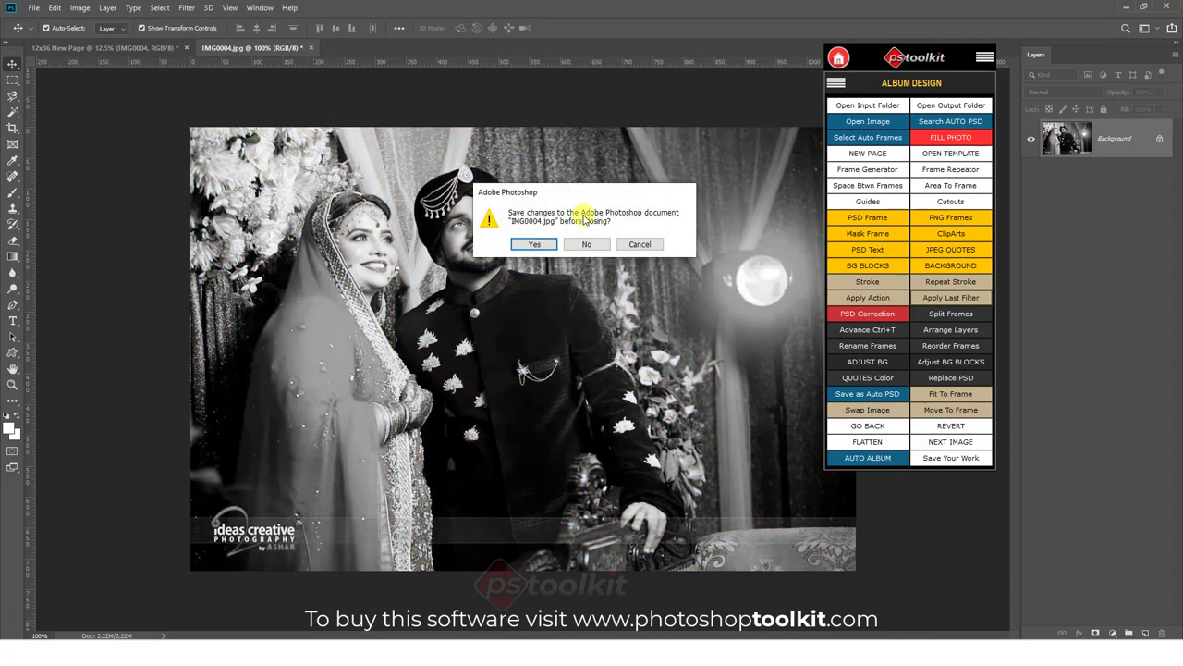
left_click(531, 246)
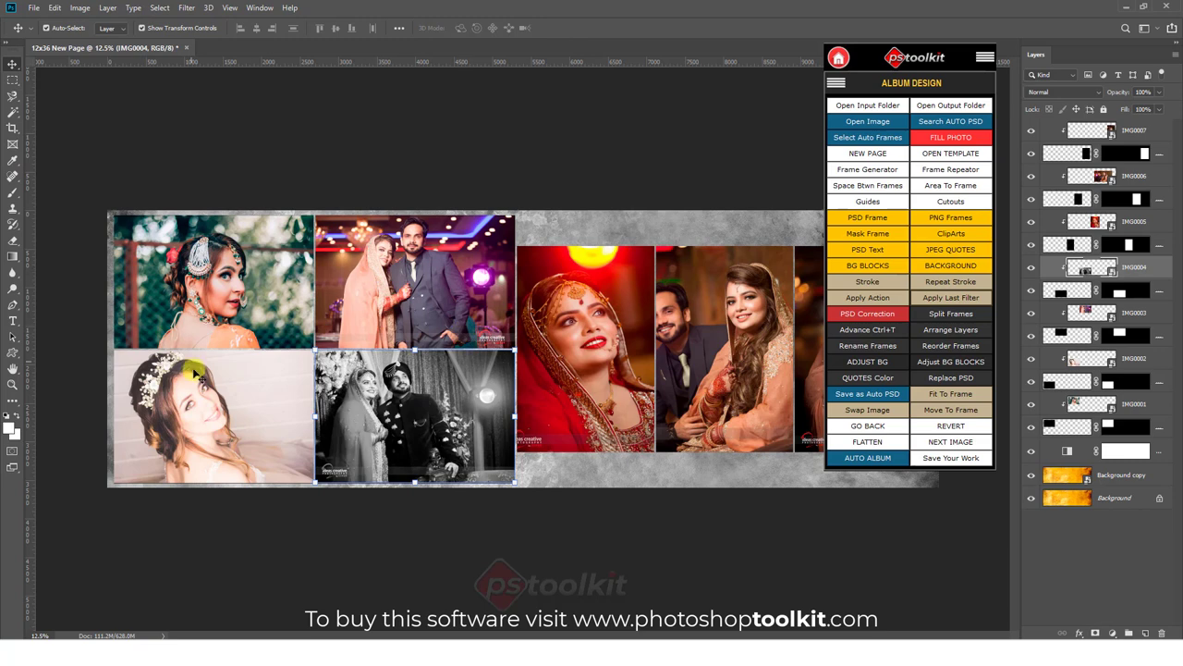
Select IMG0001, IMG0002, IMG0003 and IMG0005 together and apply the last grayscale filter to them.
left_click(222, 404)
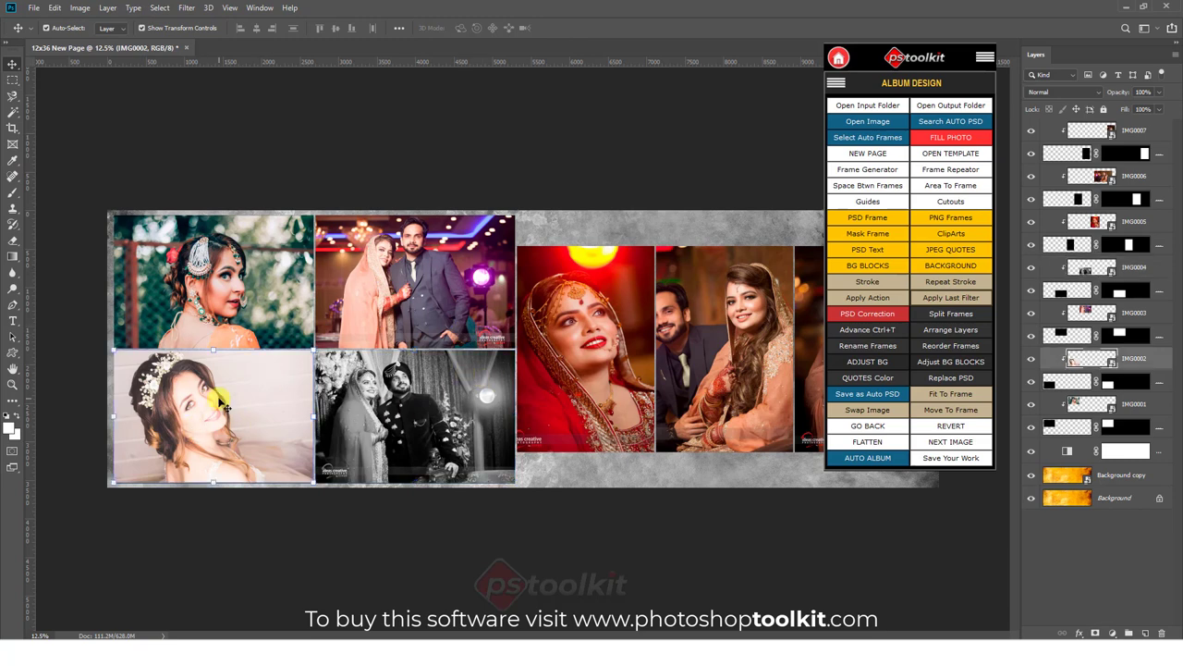
left_click(190, 259, "shift")
left_click(445, 259, "shift")
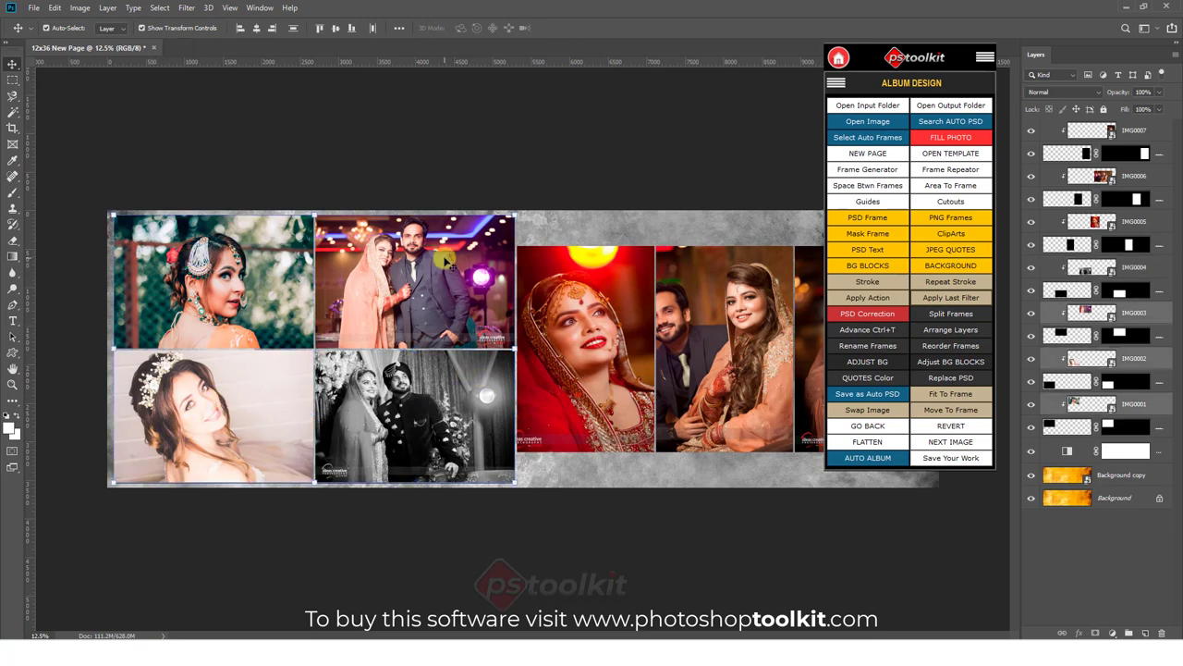
left_click(583, 302, "shift")
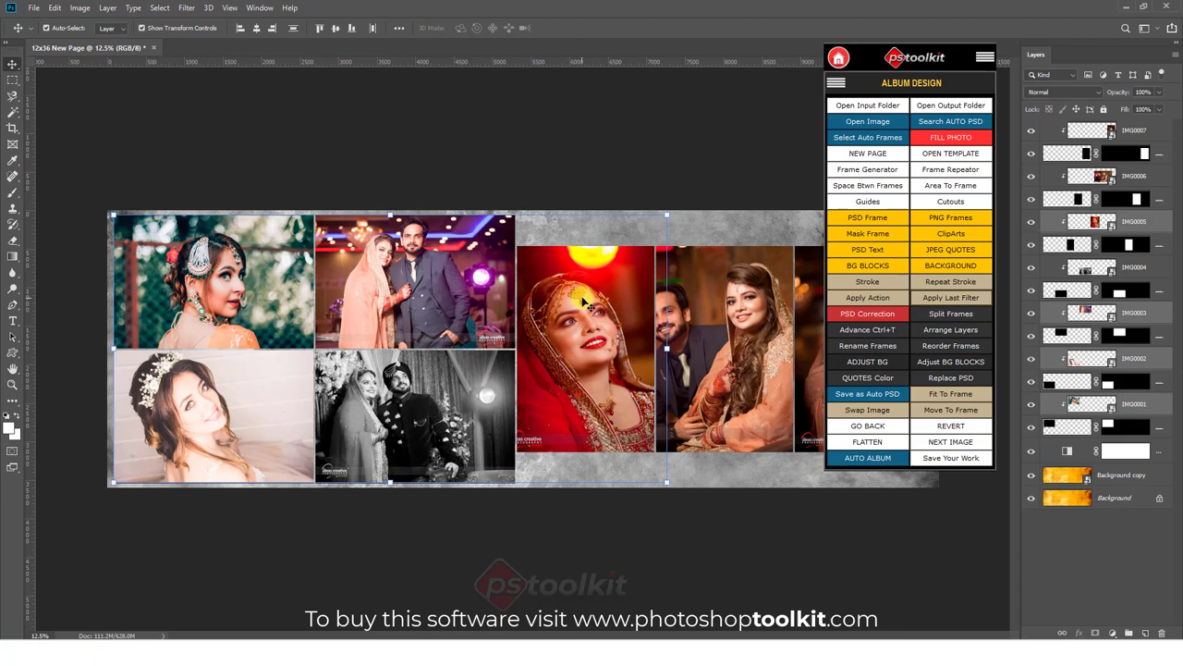
left_click(940, 297)
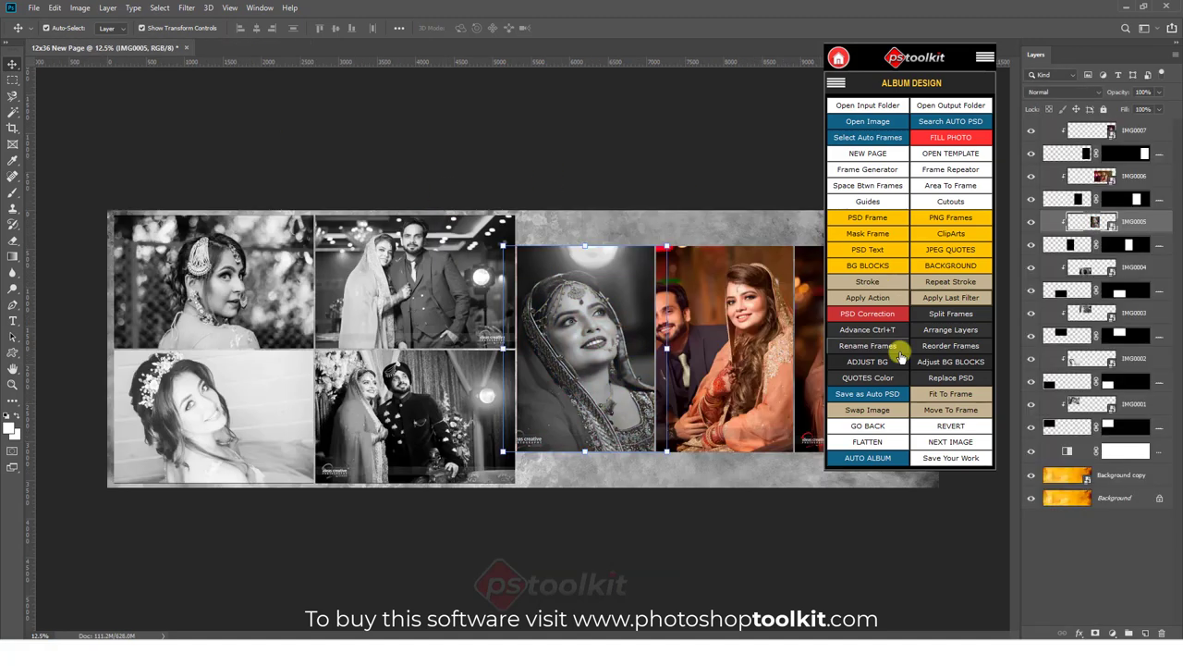
Go back through the history to undo all the Camera Raw edits on the album photos.
left_click(873, 428)
left_click(873, 428)
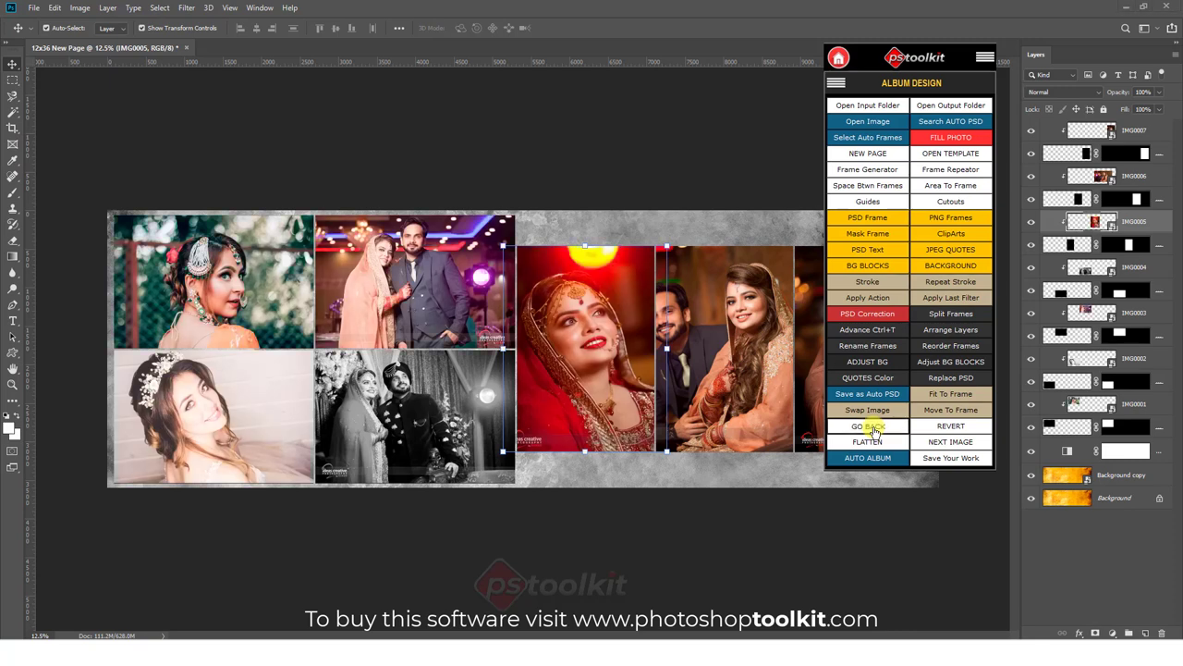
left_click(874, 428)
left_click(874, 428)
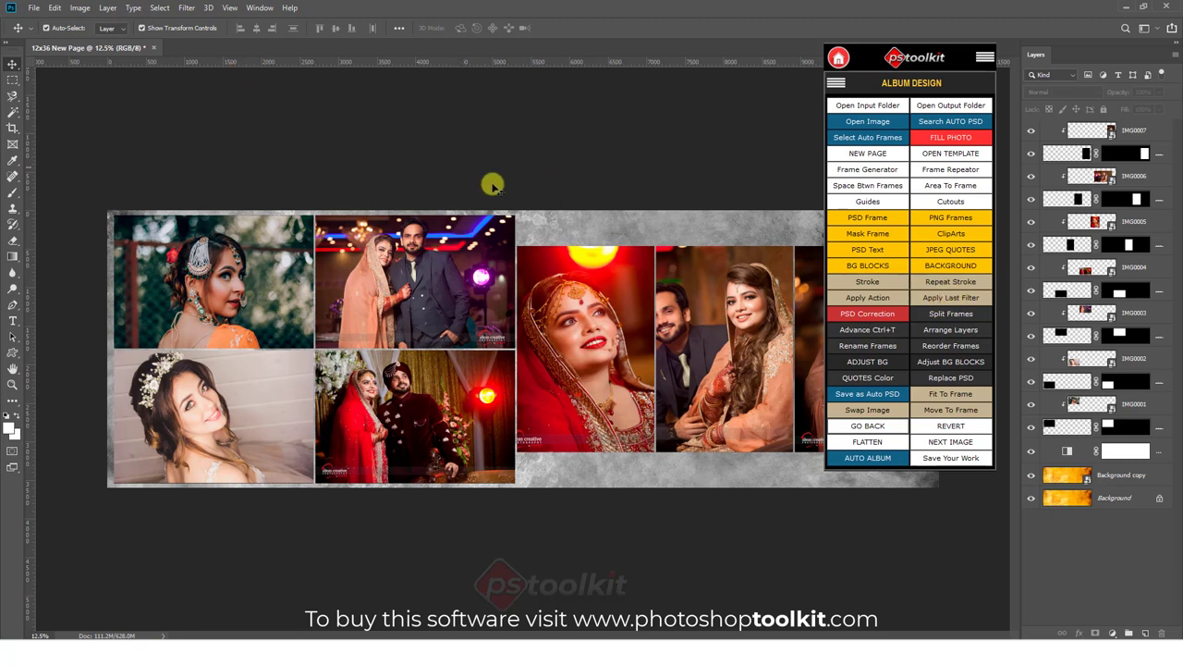
Select the portrait of the bride in red, IMG0005, and open its smart object for editing.
left_click_drag(910, 61, 1012, 57)
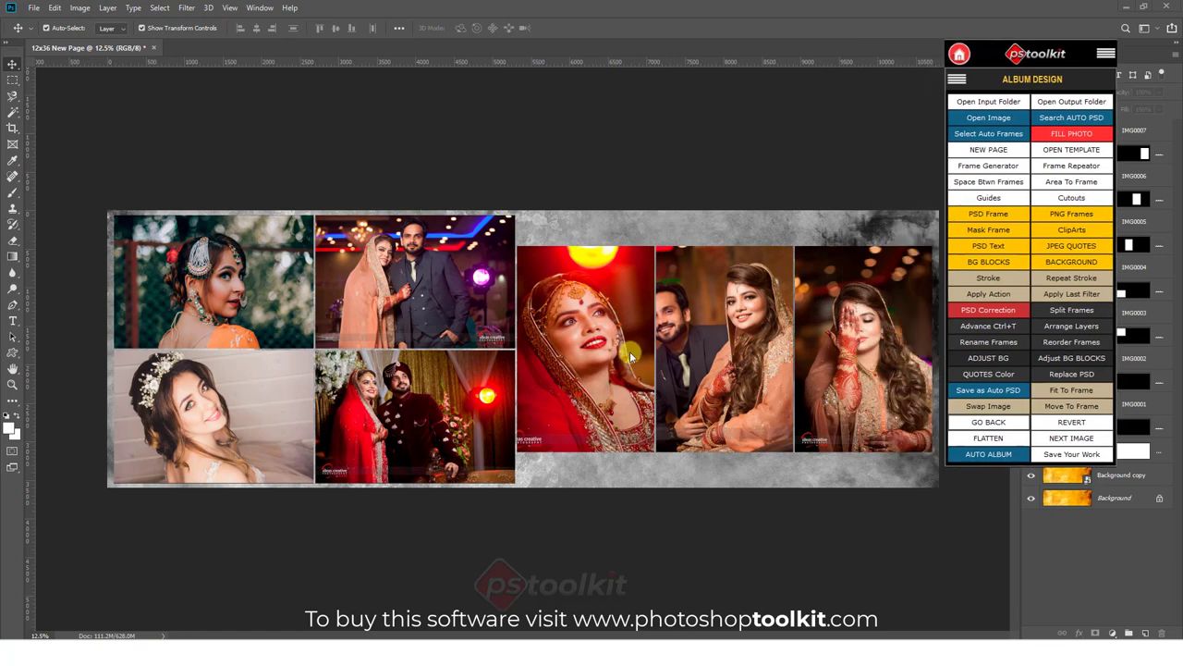
left_click(585, 294)
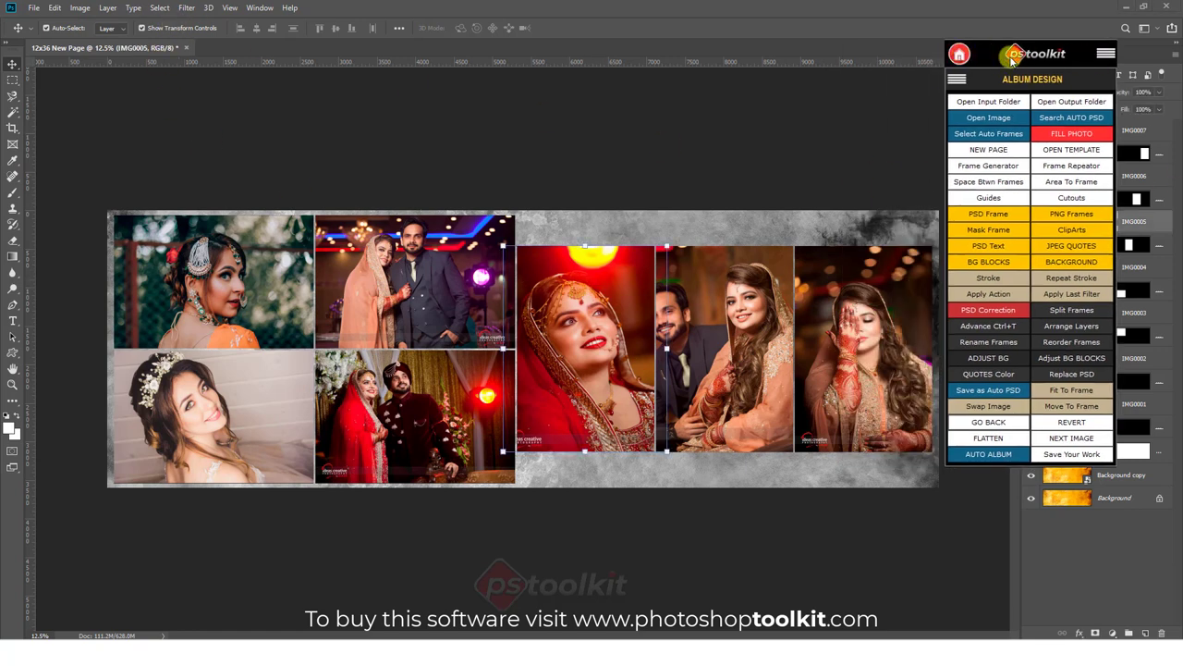
left_click_drag(1008, 57, 864, 57)
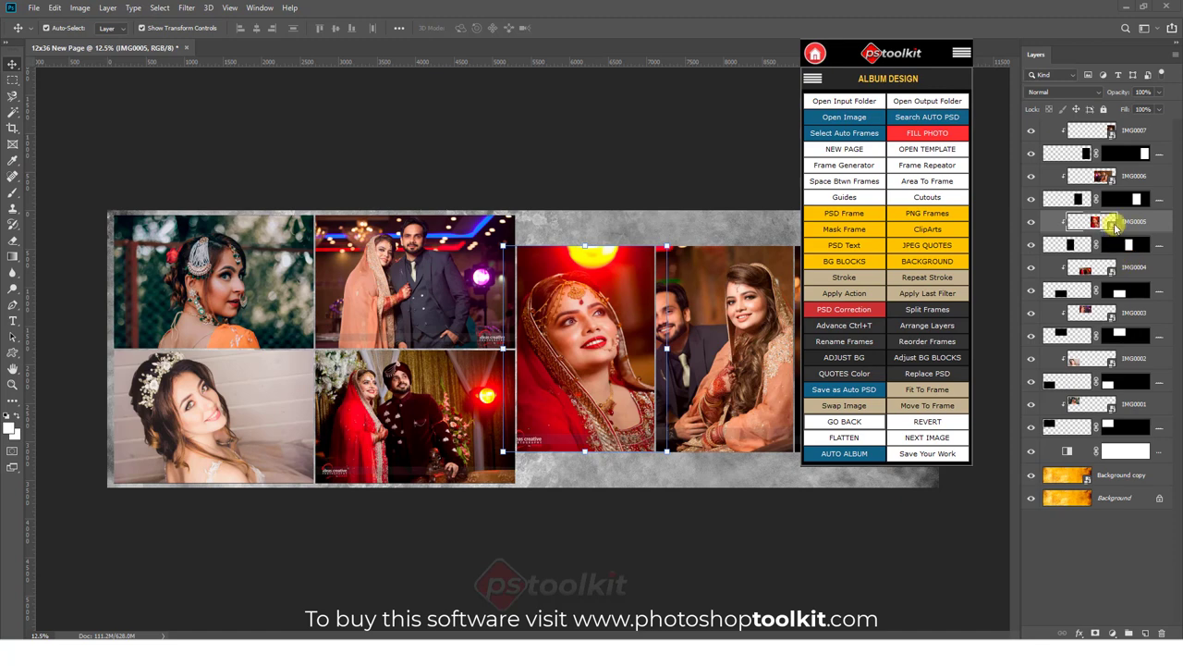
double_click(1113, 226)
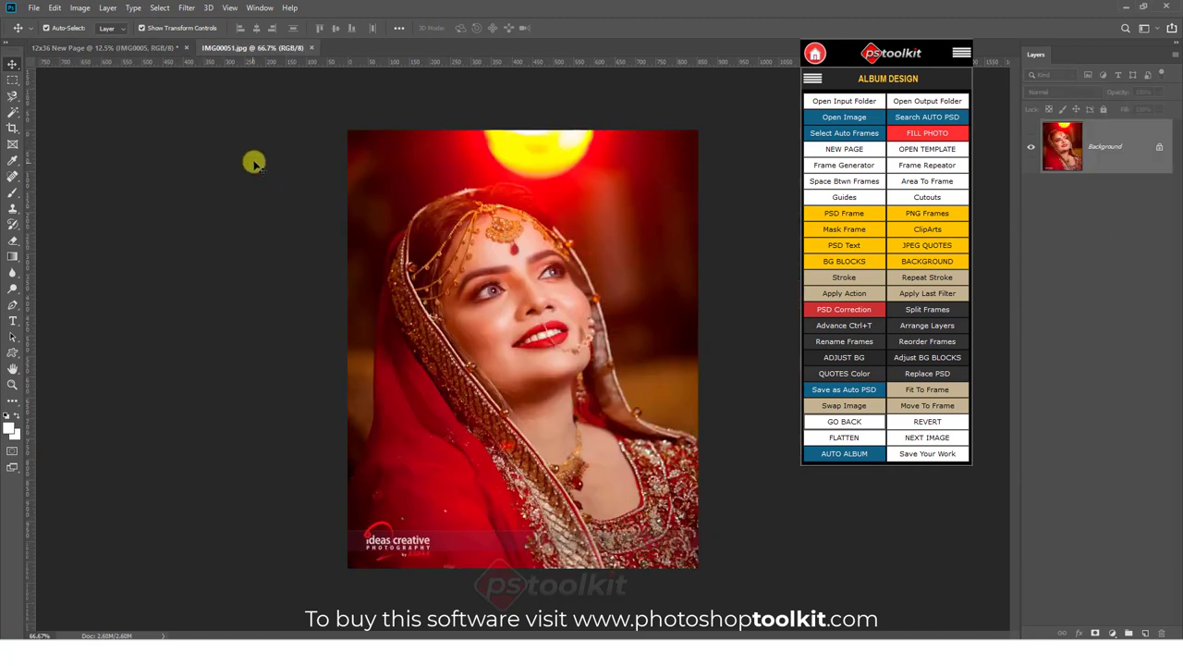
Apply a Gaussian Blur with a 22.2-pixel radius to the bride portrait and save the smart object back to the page.
left_click(184, 8)
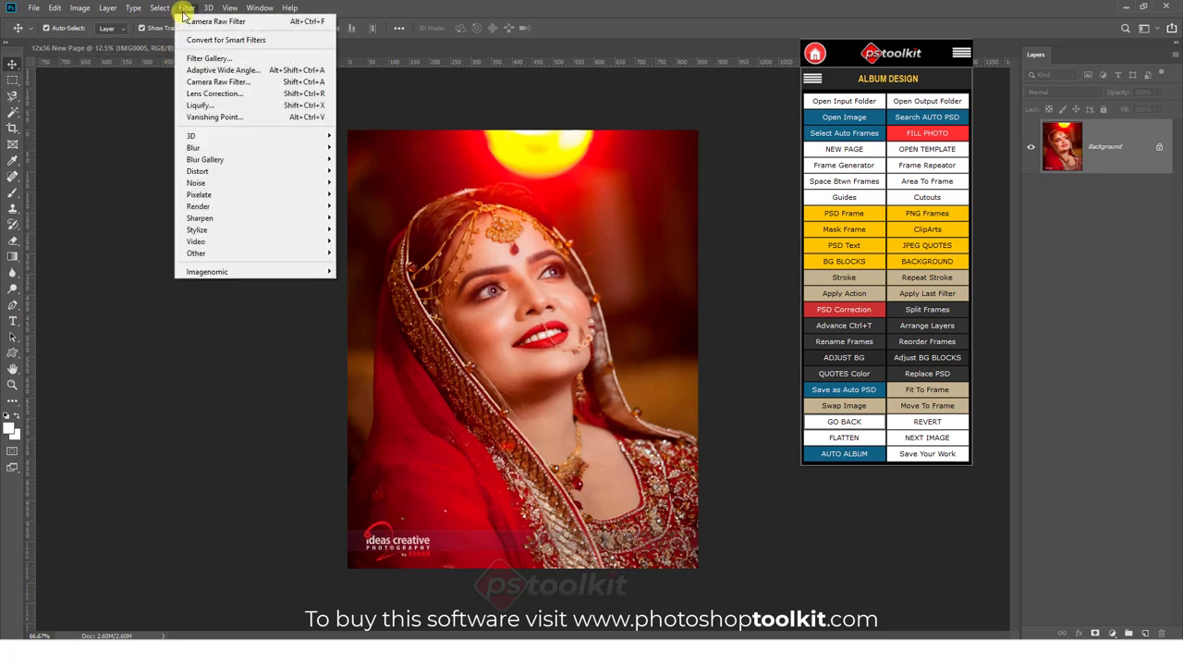
mouse_move(192, 148)
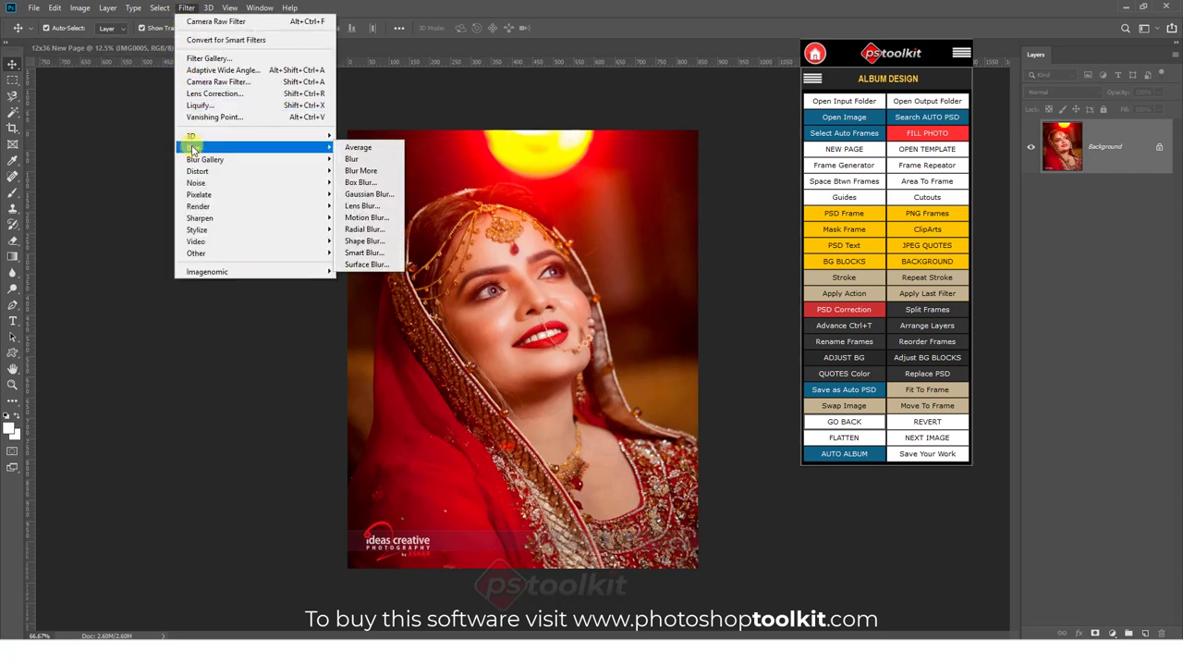
left_click(367, 195)
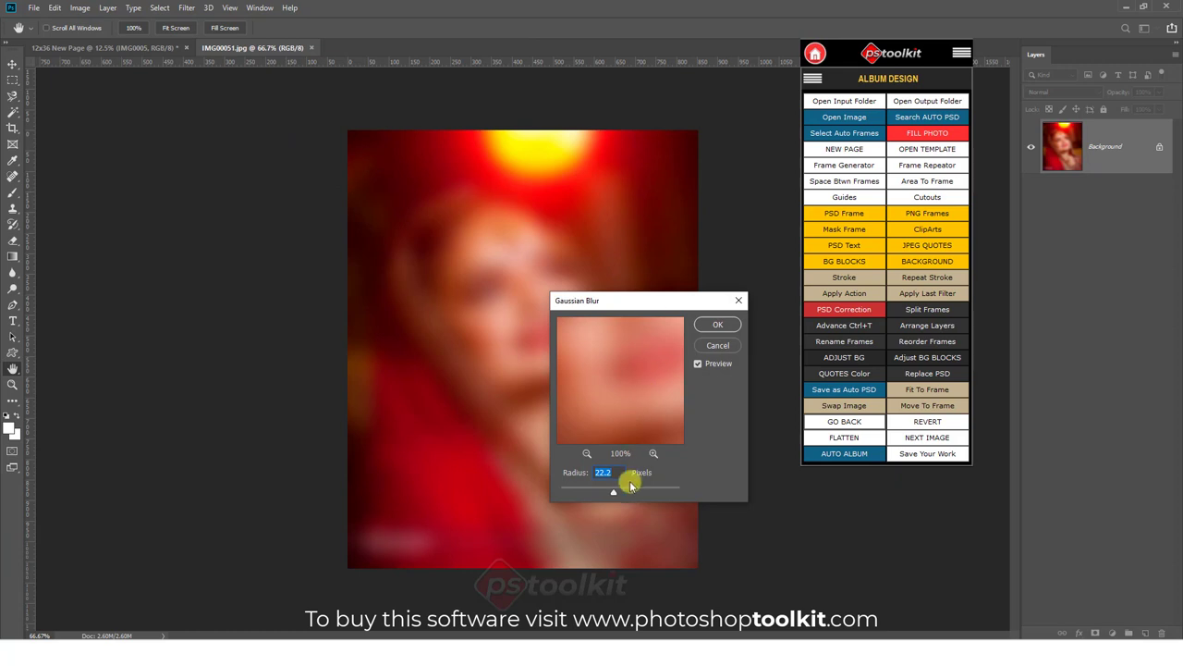
left_click(716, 326)
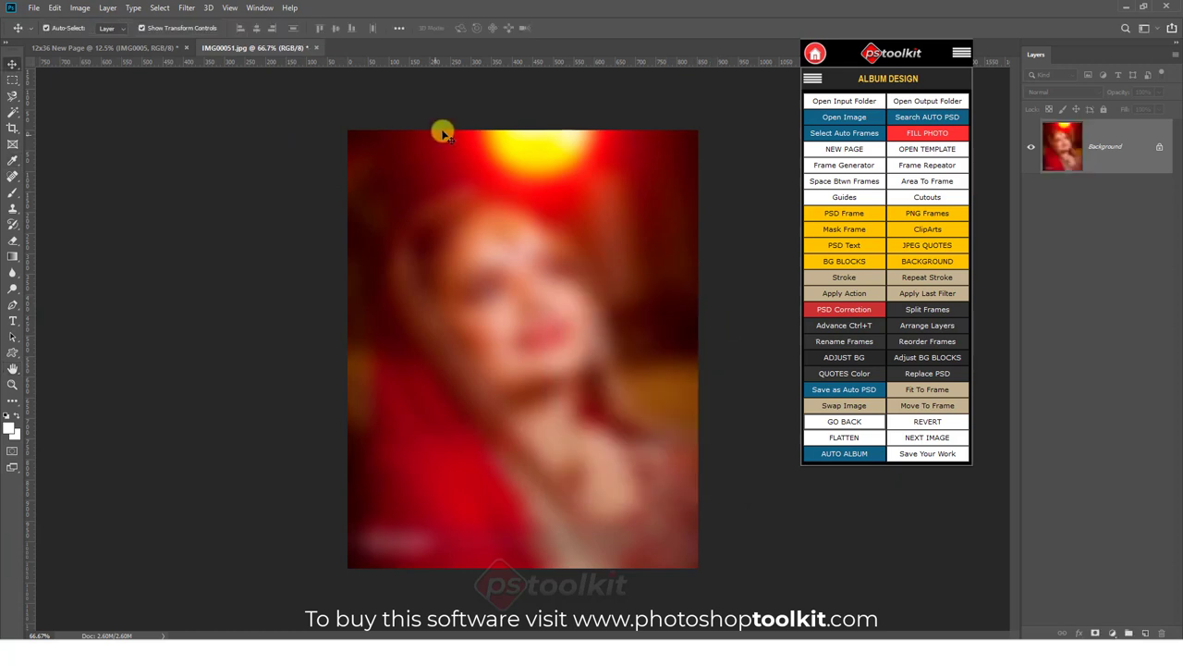
left_click(318, 48)
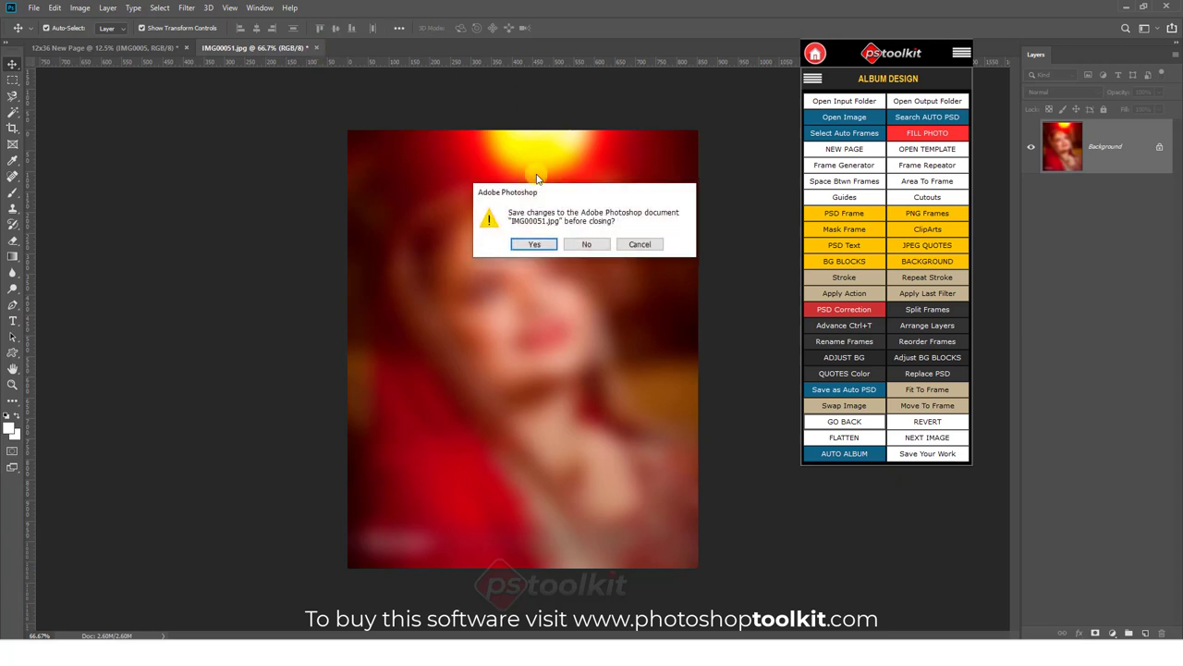
left_click(533, 244)
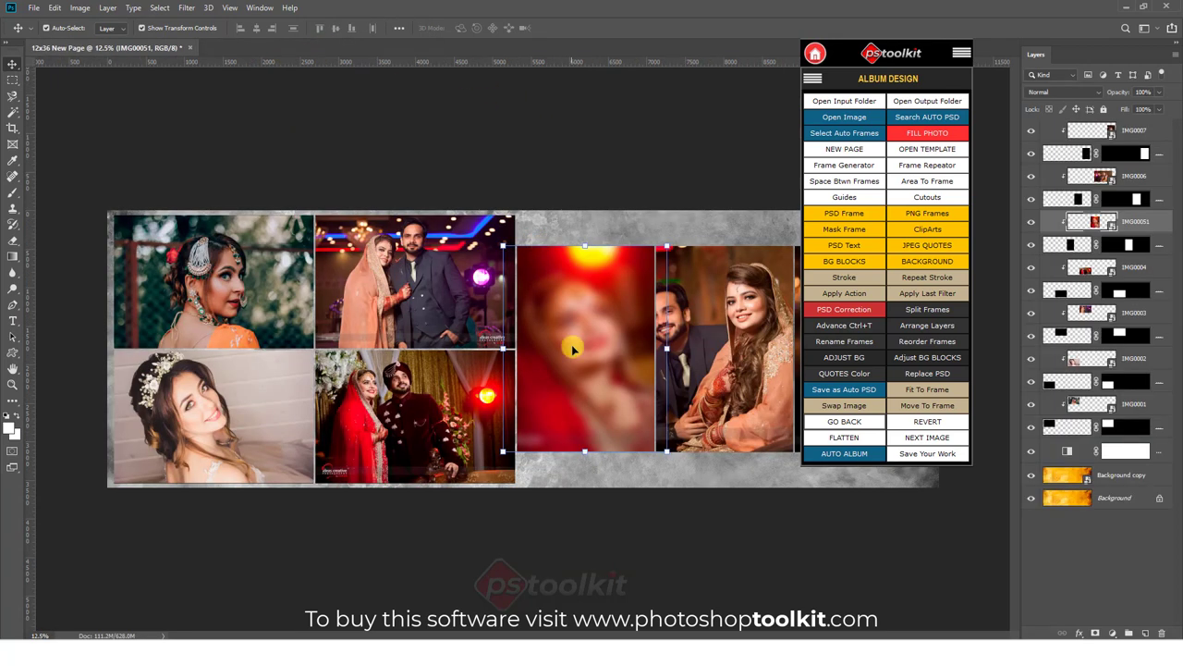
left_click_drag(859, 57, 967, 44)
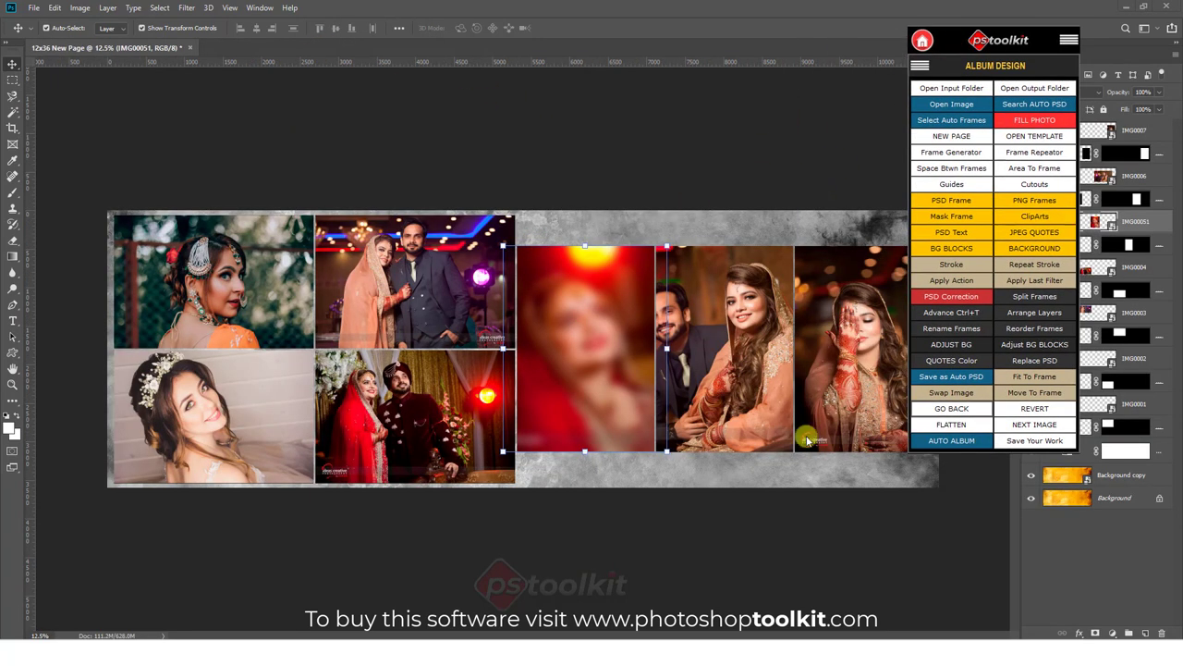
Select IMG0007, IMG0002 and IMG0001 together and apply the last-used Gaussian Blur filter to them.
left_click(843, 277)
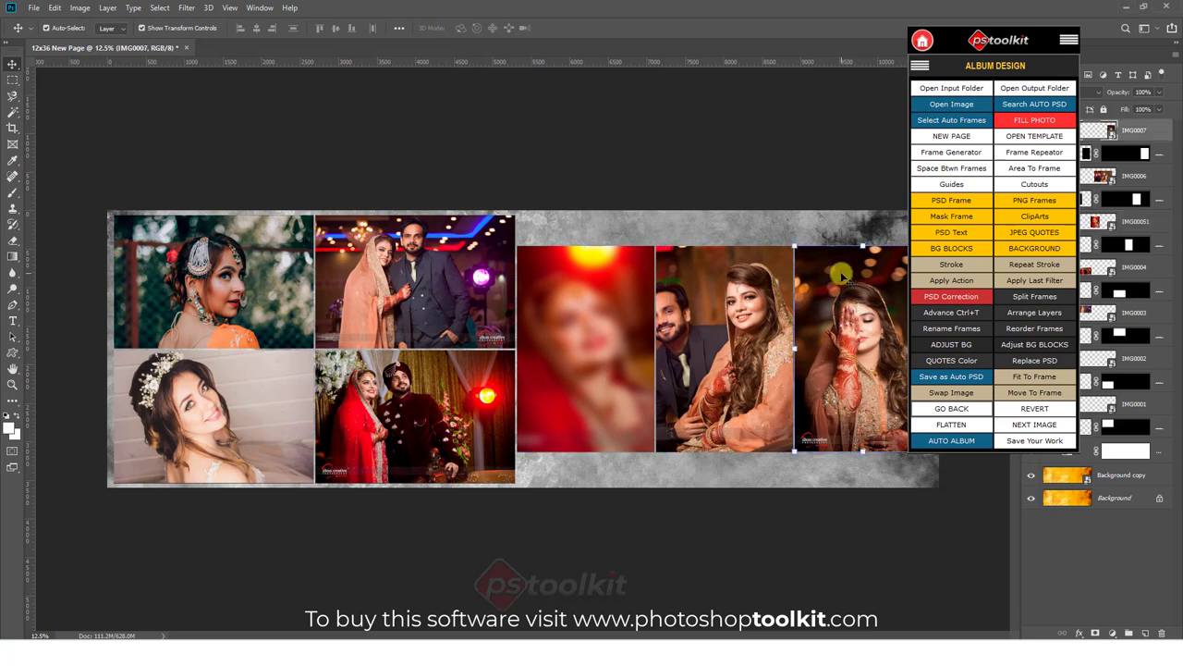
left_click(221, 411)
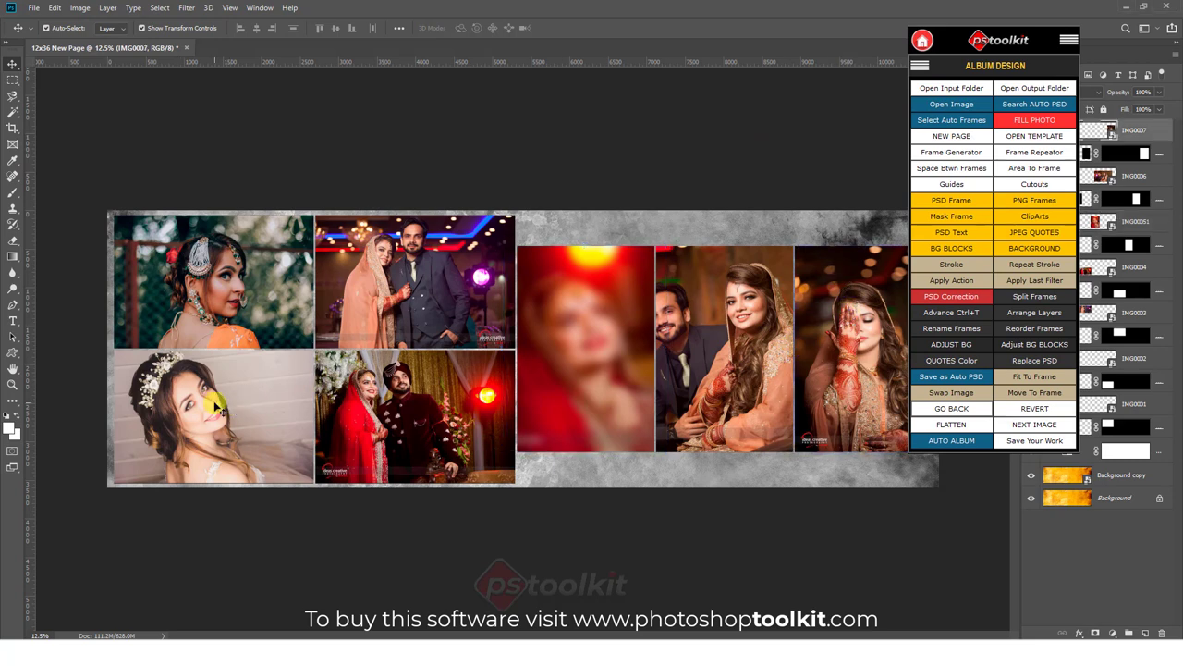
left_click(220, 288)
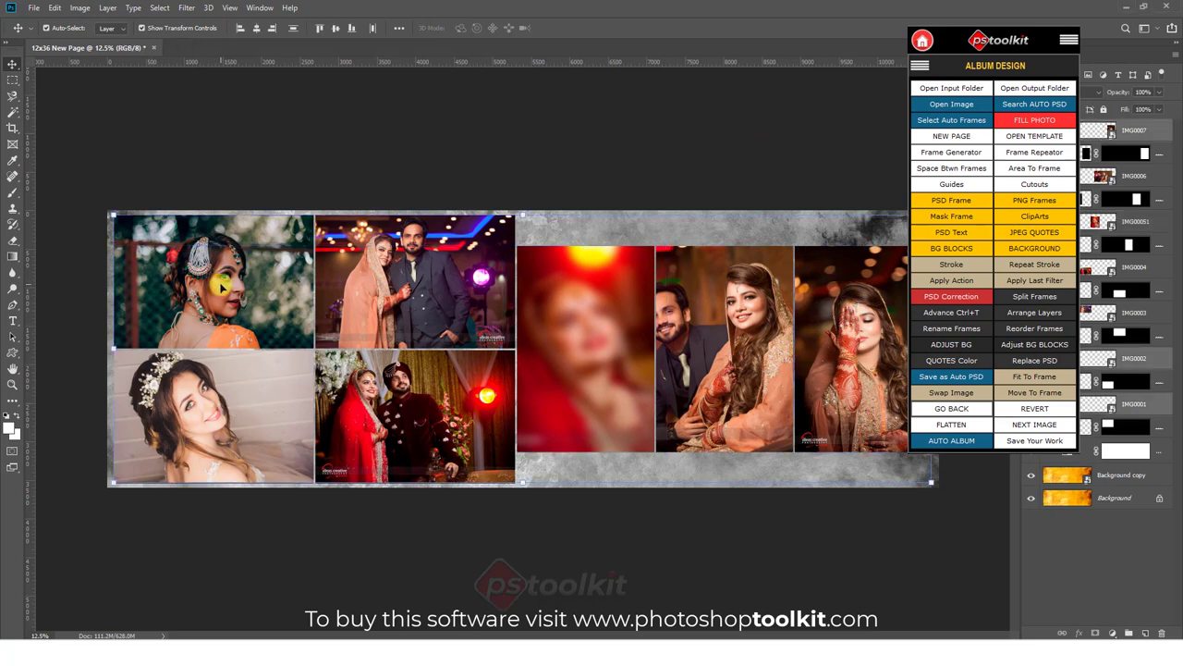
left_click(1038, 281)
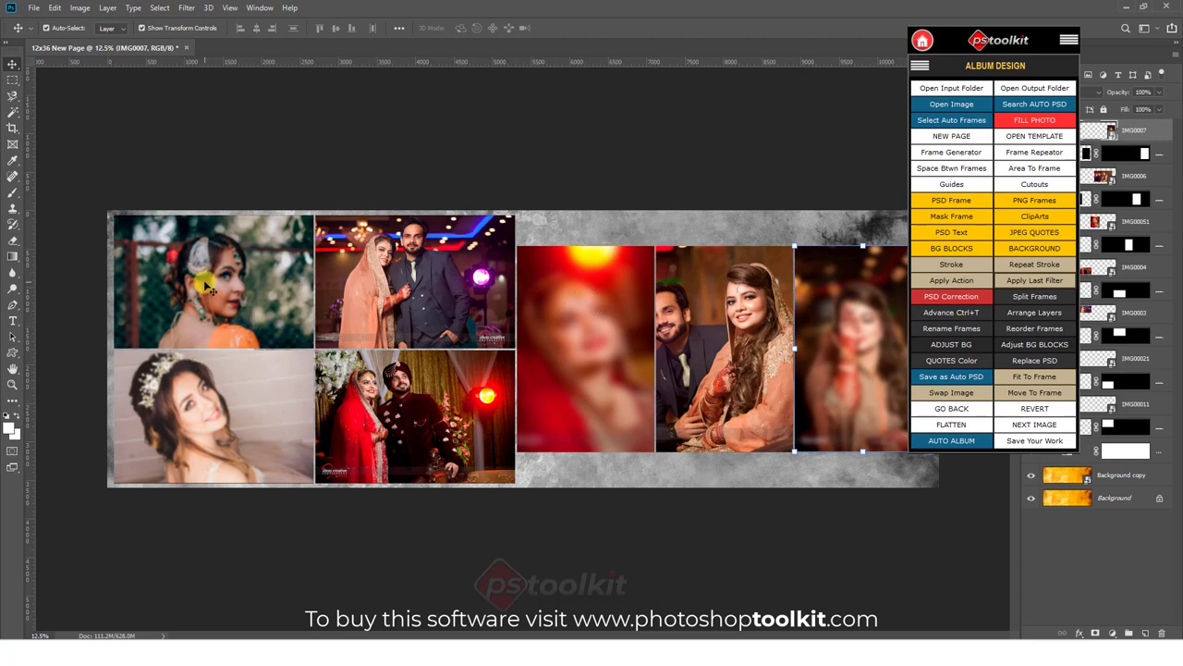
left_click(187, 9)
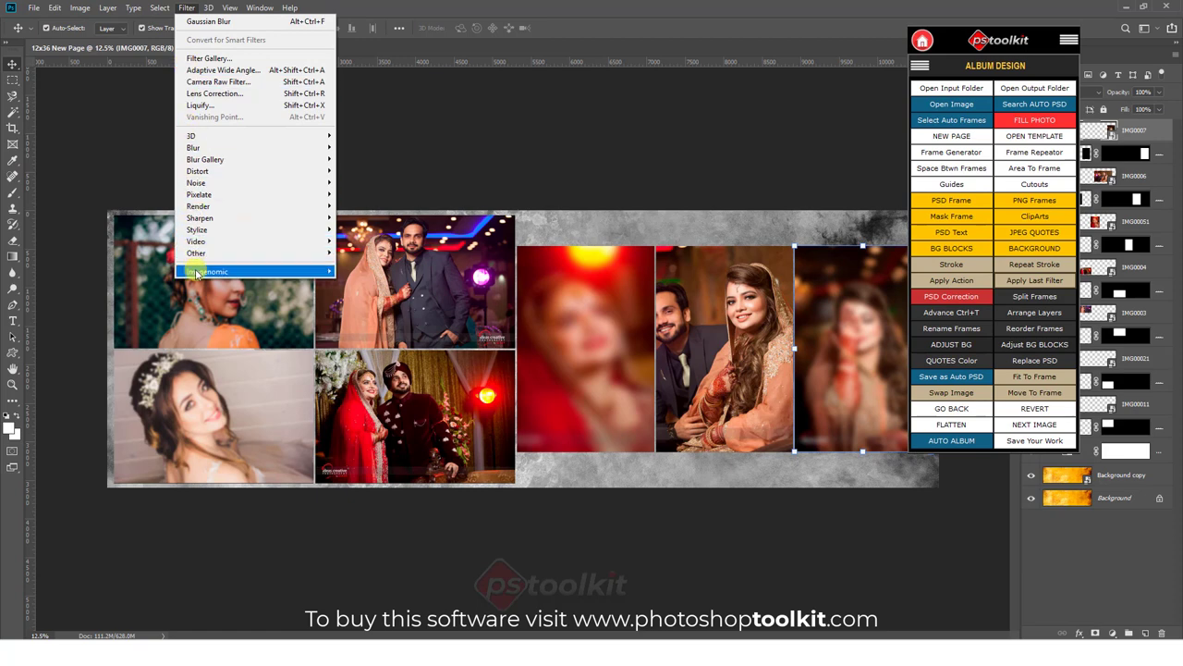
mouse_move(196, 272)
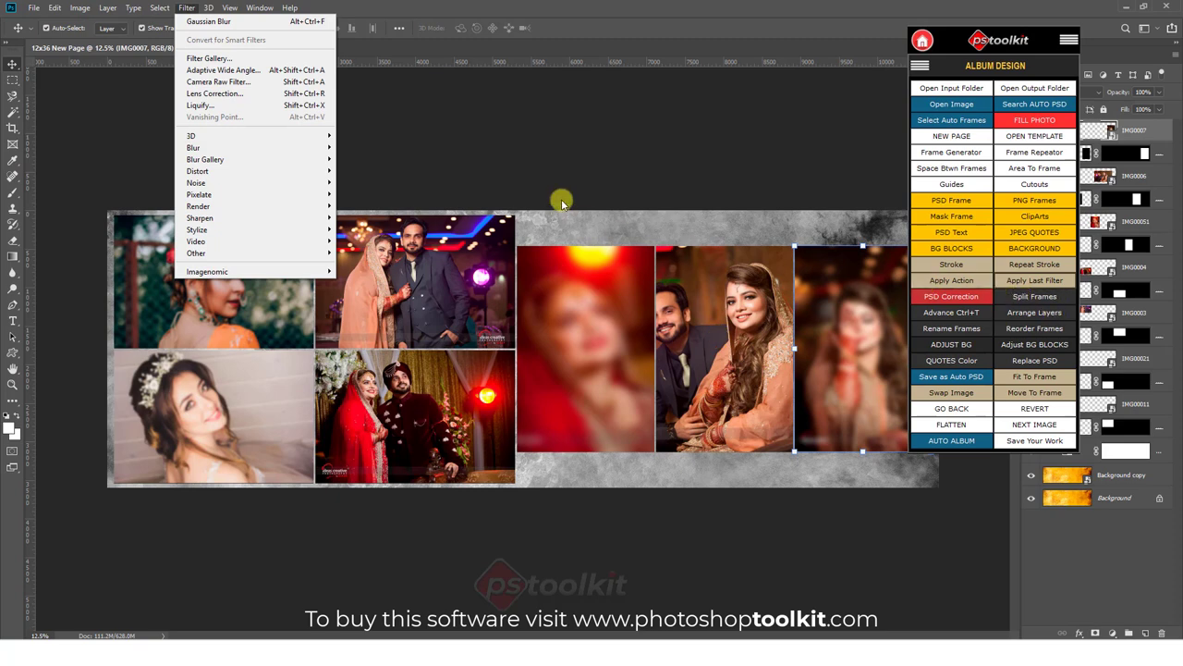
mouse_move(290, 275)
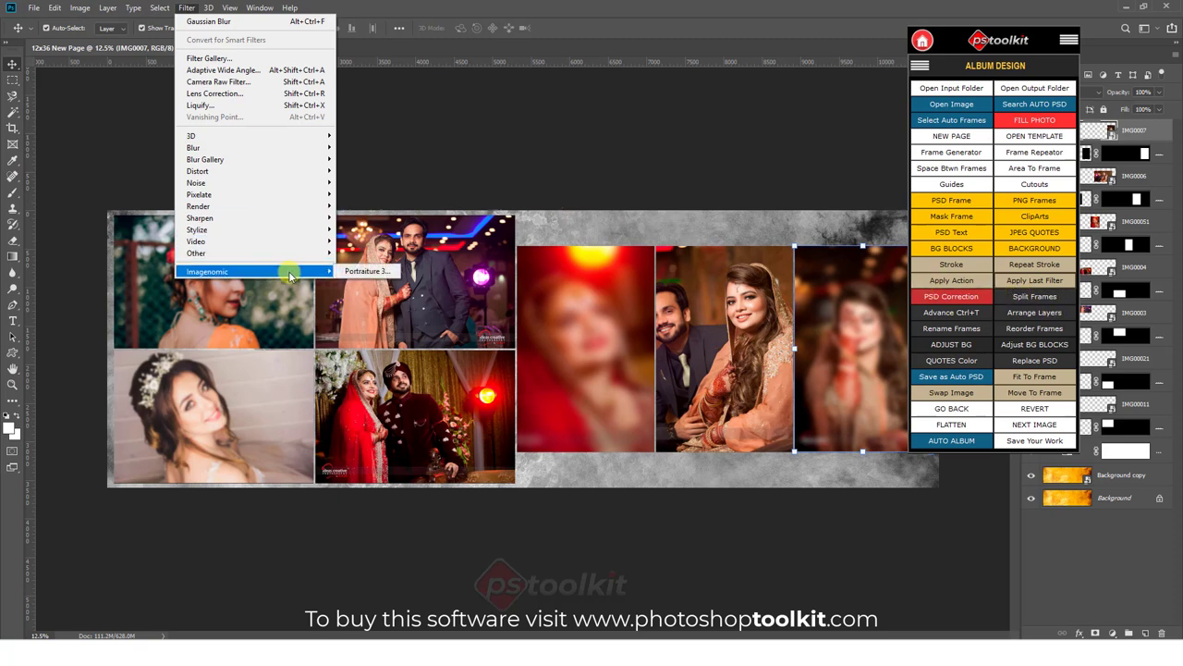
Go back through the history to undo the Gaussian Blur on all the blurred album photos.
left_click(951, 410)
left_click(951, 412)
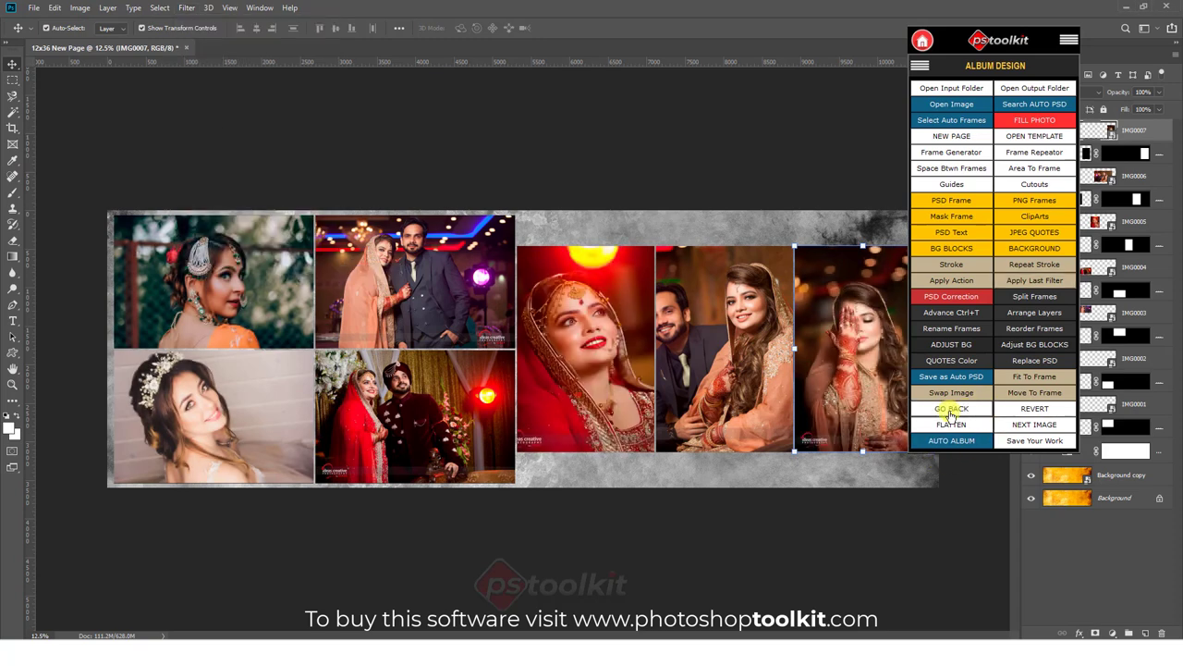